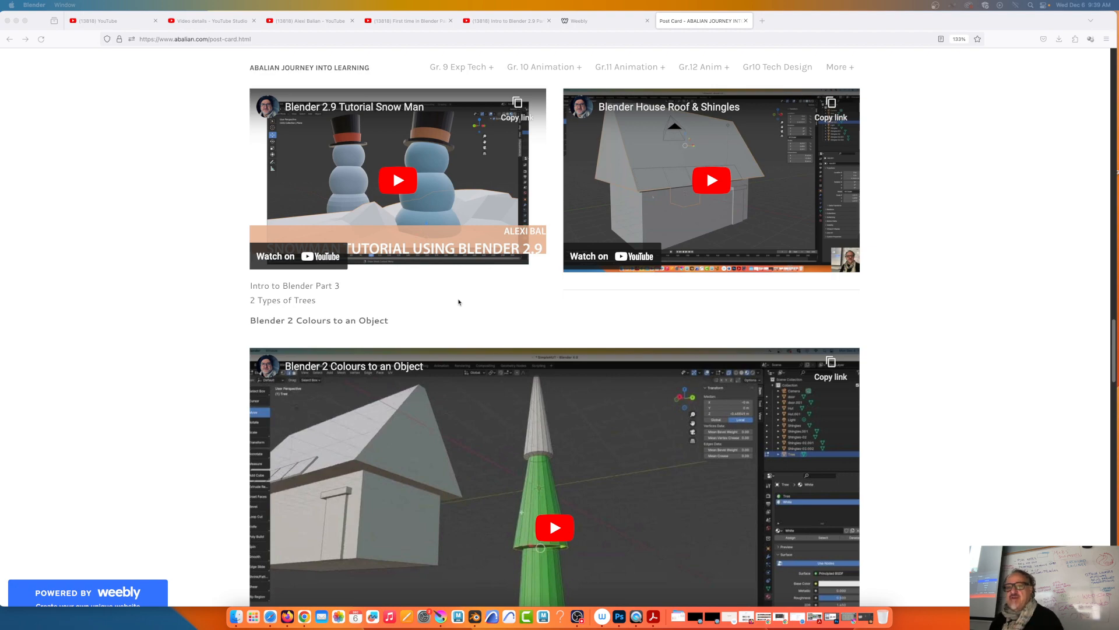
# Step: Switch to Blender and move the three existing trees about 11.4 m along the Y axis, away from the hut
pyautogui.click(16, 21)
pyautogui.click(854, 622)
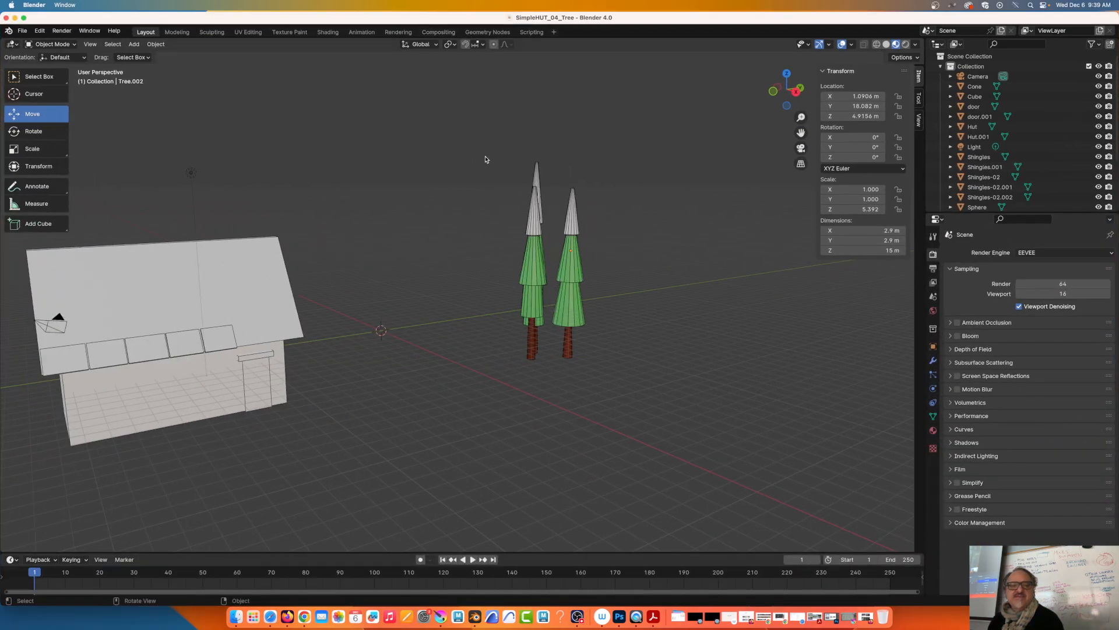
pyautogui.moveTo(491, 140); pyautogui.dragTo(624, 382)
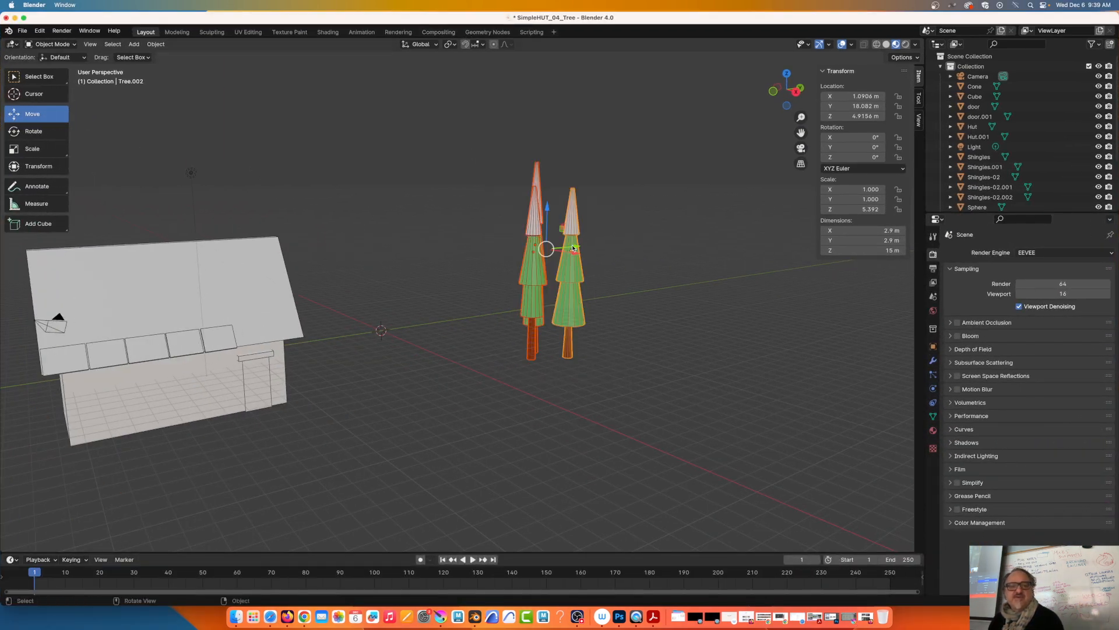
pyautogui.moveTo(573, 249); pyautogui.dragTo(659, 240)
pyautogui.press('KP_Decimal')
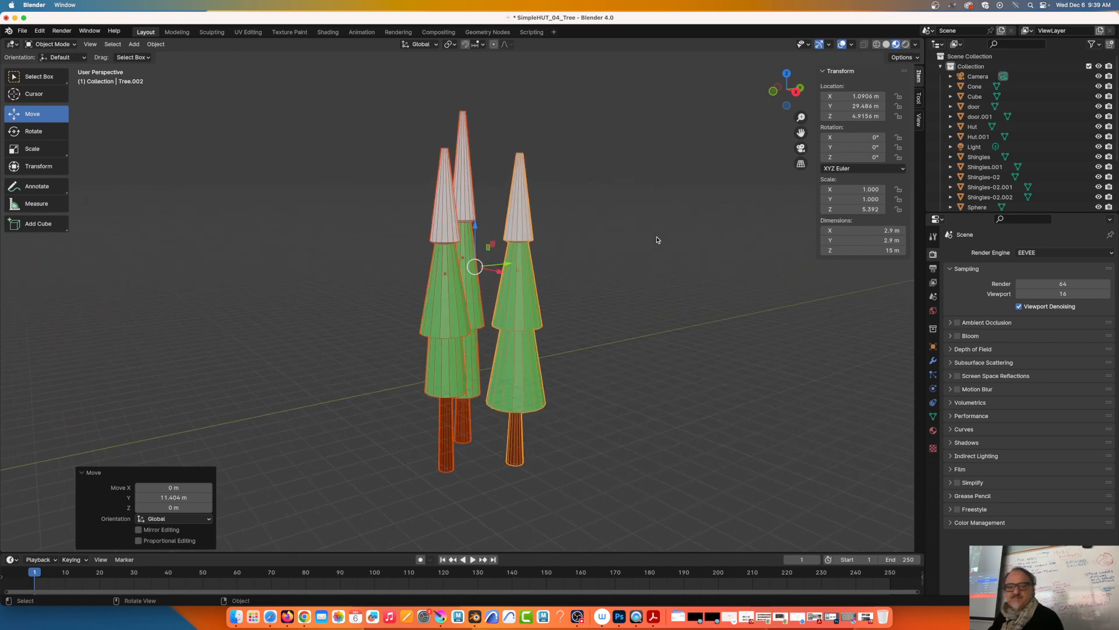
# Step: Add a mesh cylinder at the world origin between the hut and the trees
pyautogui.moveTo(481, 238); pyautogui.dragTo(460, 225, button='middle')
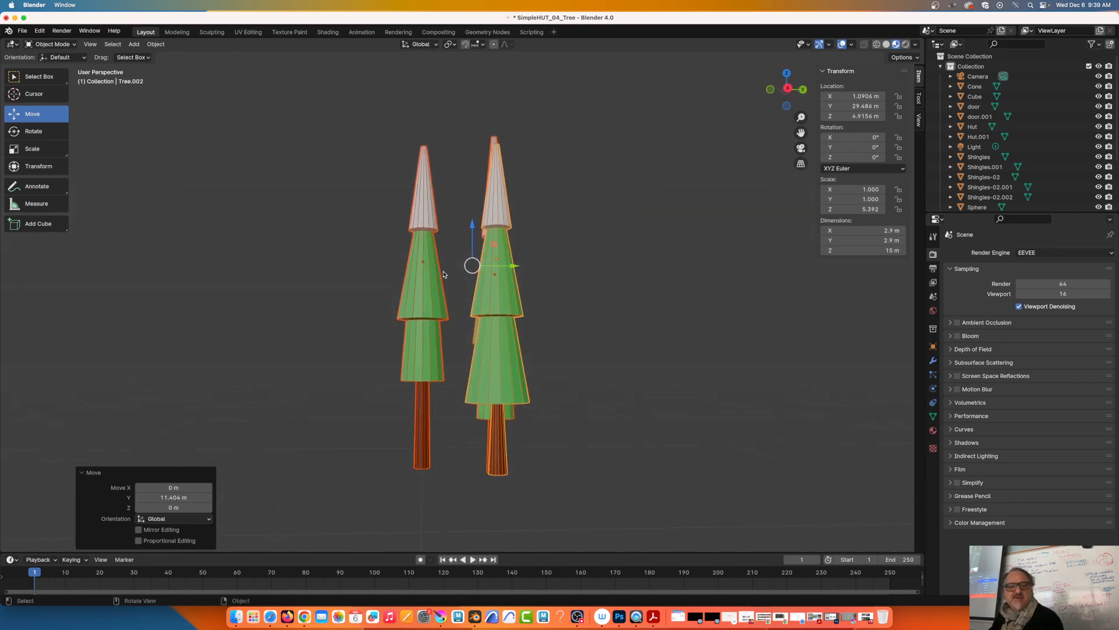
pyautogui.scroll(-5, 457, 269)
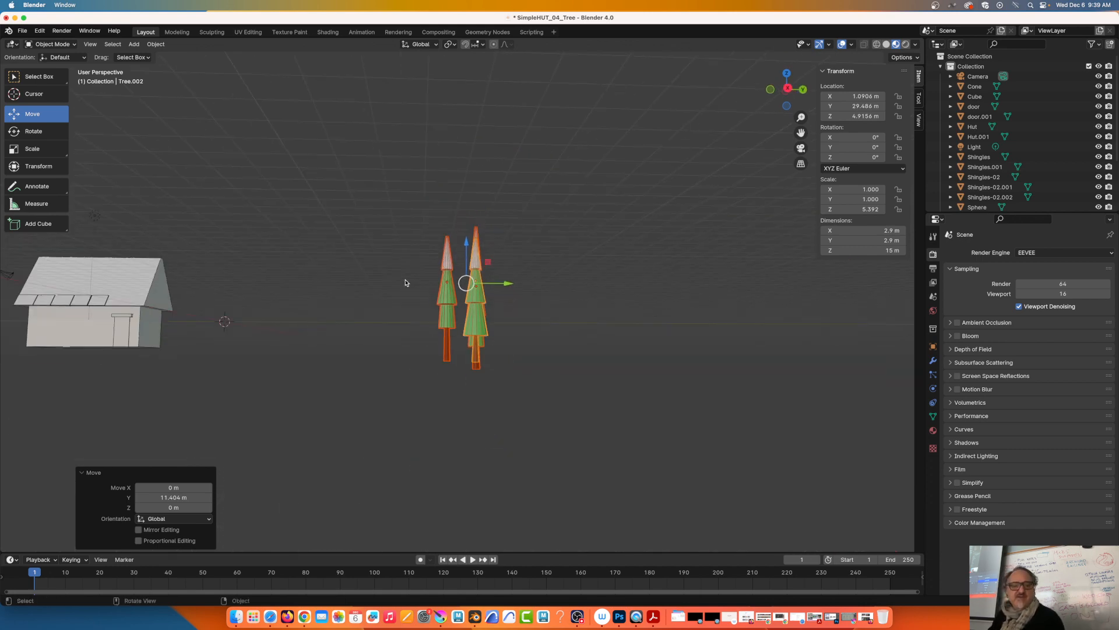
pyautogui.moveTo(400, 279); pyautogui.dragTo(323, 375, button='middle')
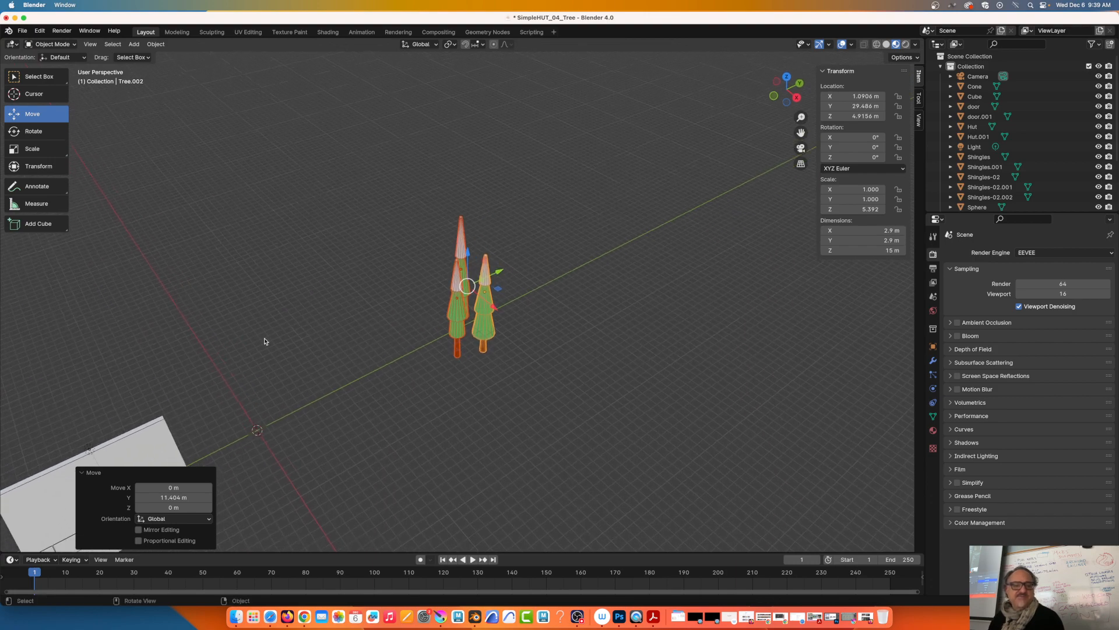
pyautogui.moveTo(243, 352); pyautogui.dragTo(400, 317, button='middle')
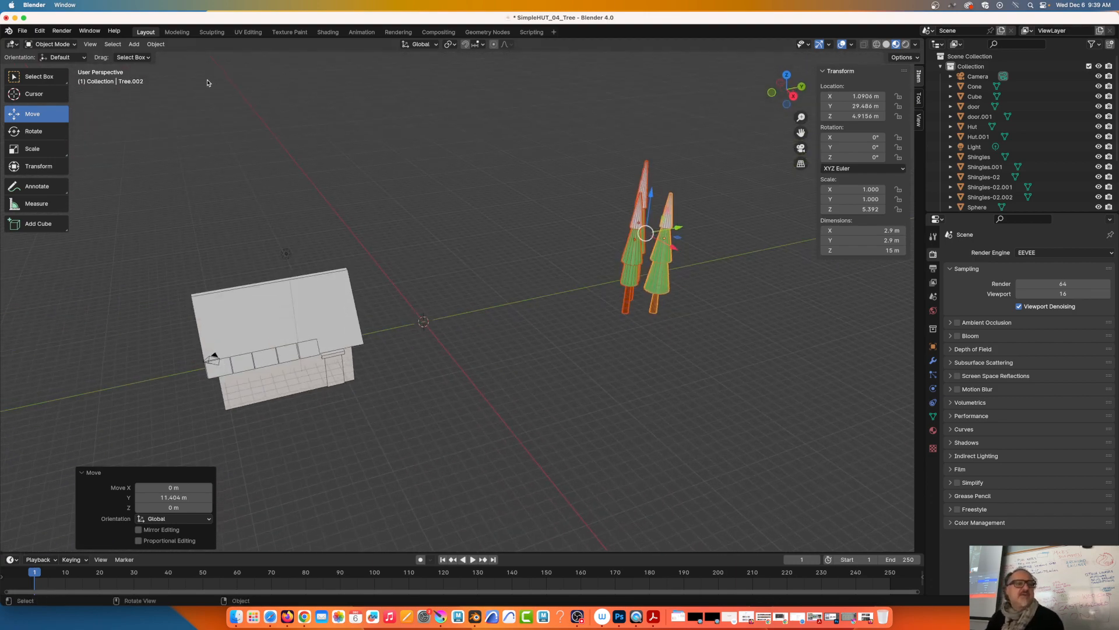
pyautogui.click(134, 44)
pyautogui.moveTo(153, 56)
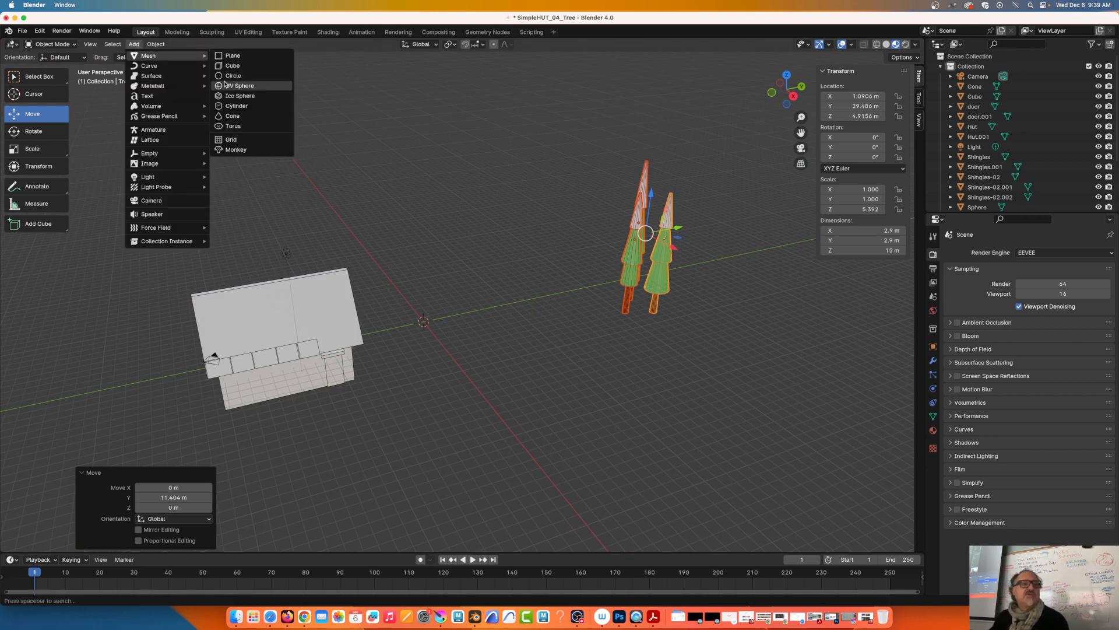
pyautogui.click(250, 107)
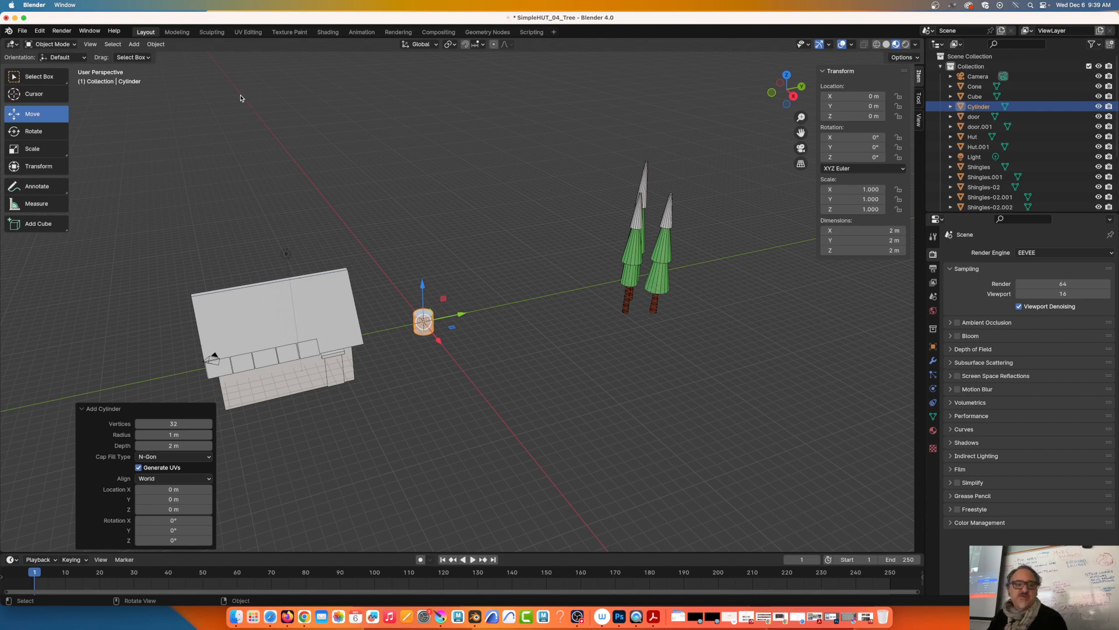
pyautogui.press('KP_Decimal')
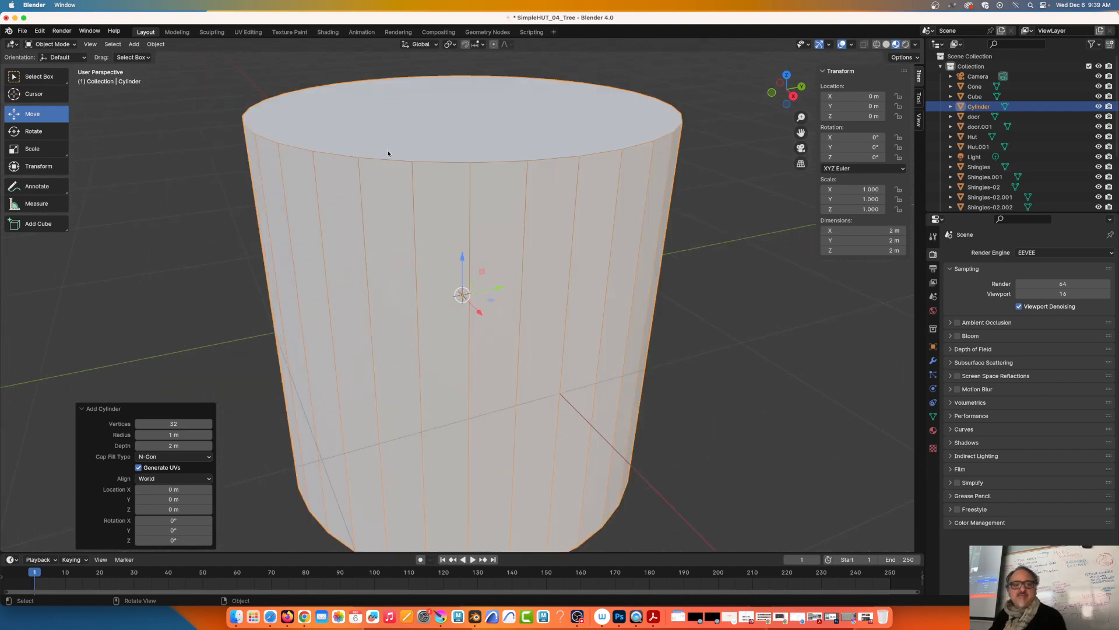
pyautogui.scroll(-3, 388, 153)
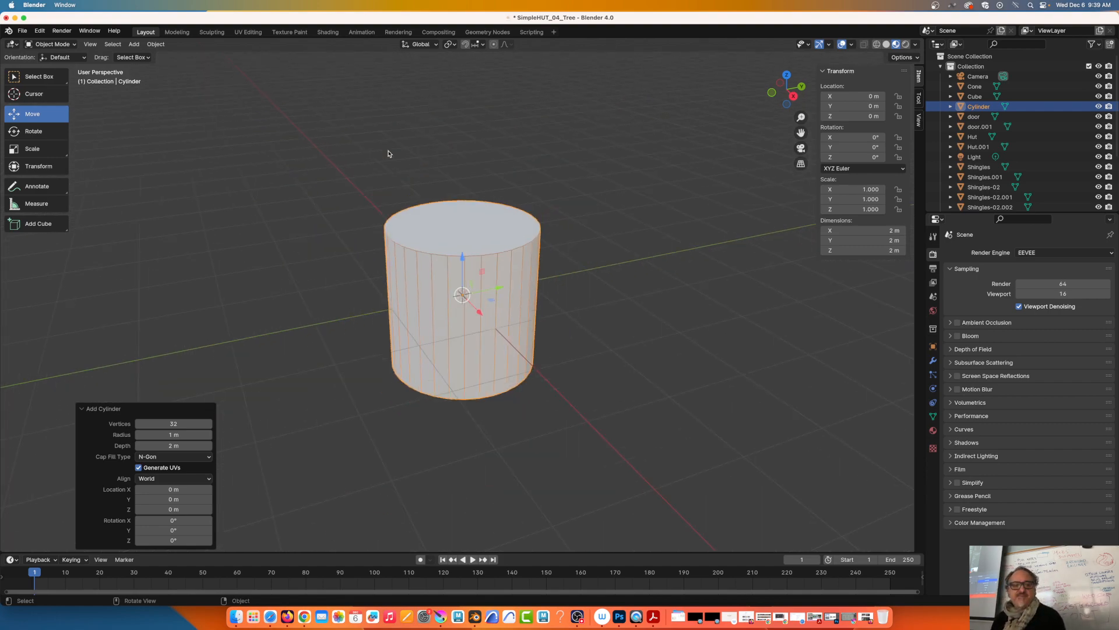
# Step: Set the new cylinder's depth to 6 m
pyautogui.click(176, 446)
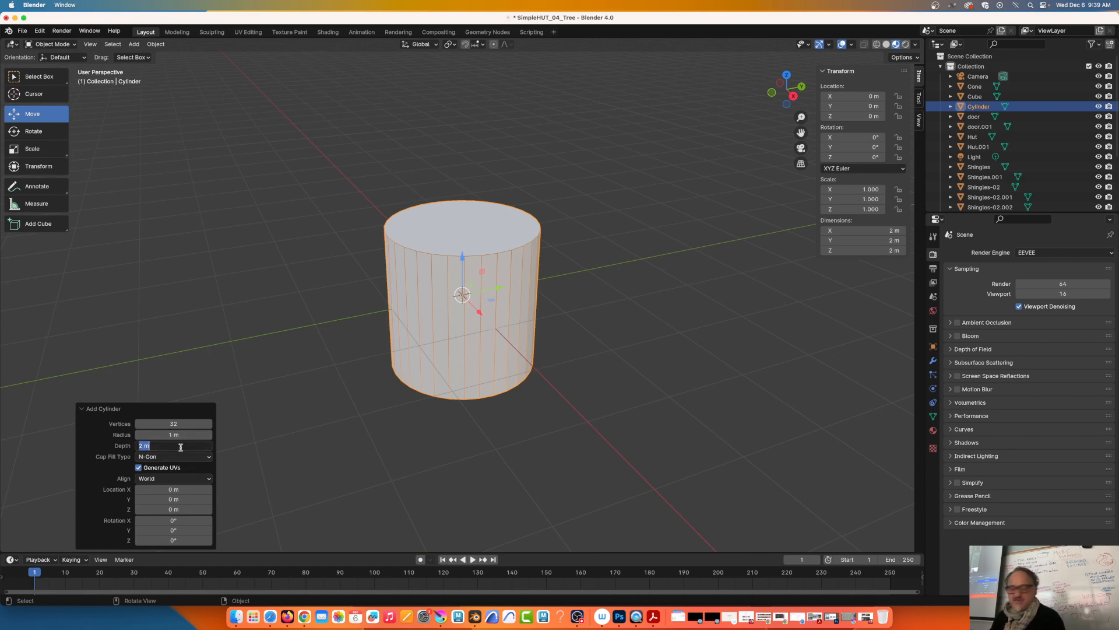
pyautogui.write('6')
pyautogui.press('Return')
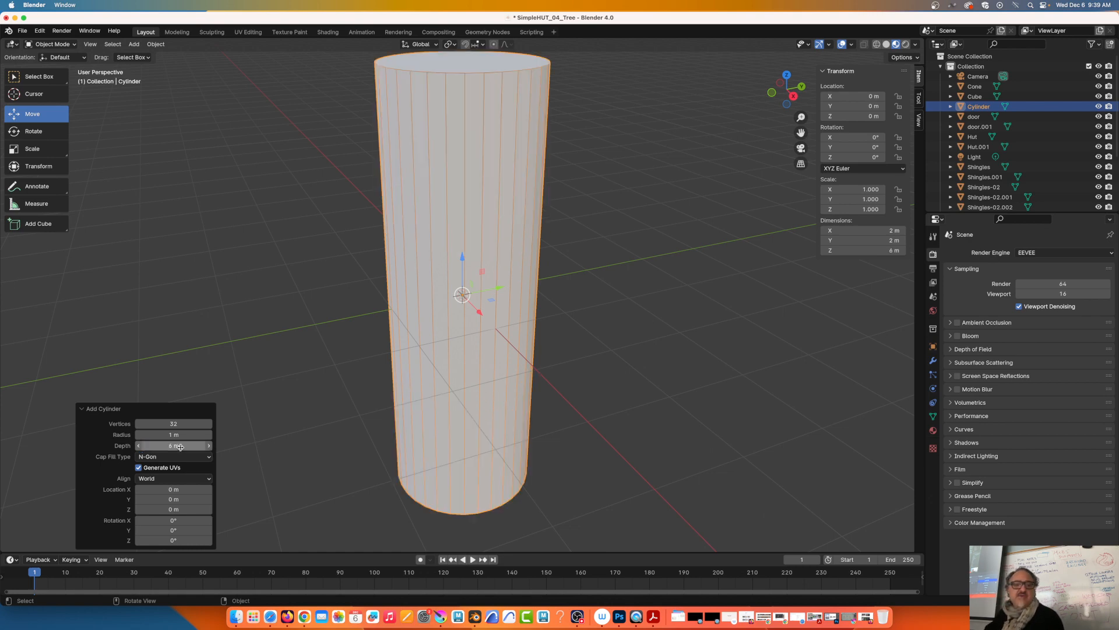
# Step: Set the new cylinder's depth to 8 m
pyautogui.click(186, 446)
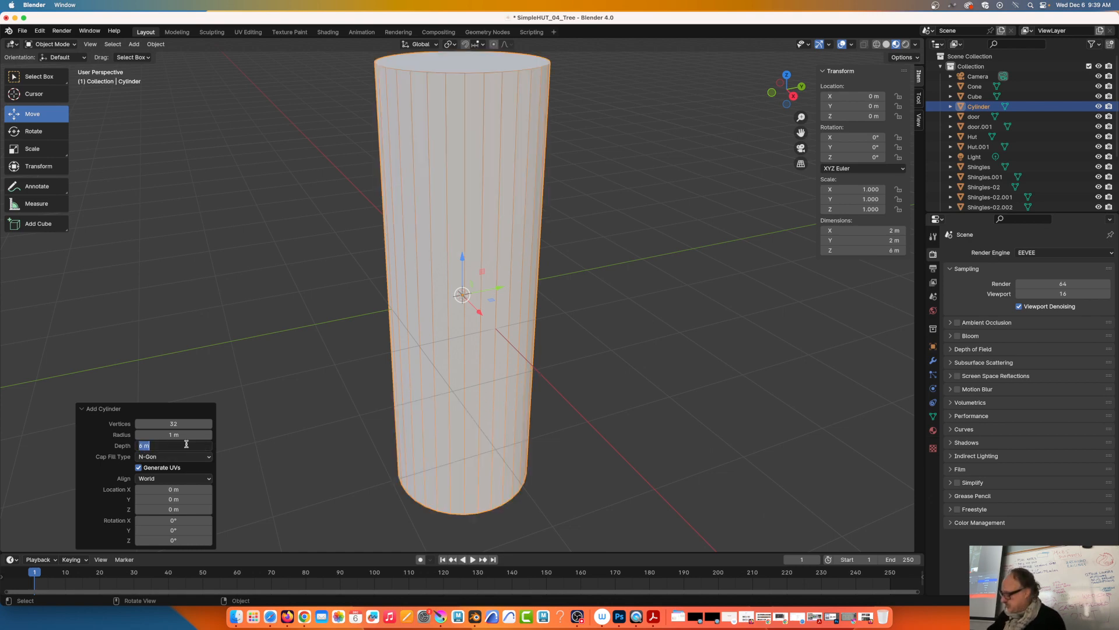
pyautogui.write('8')
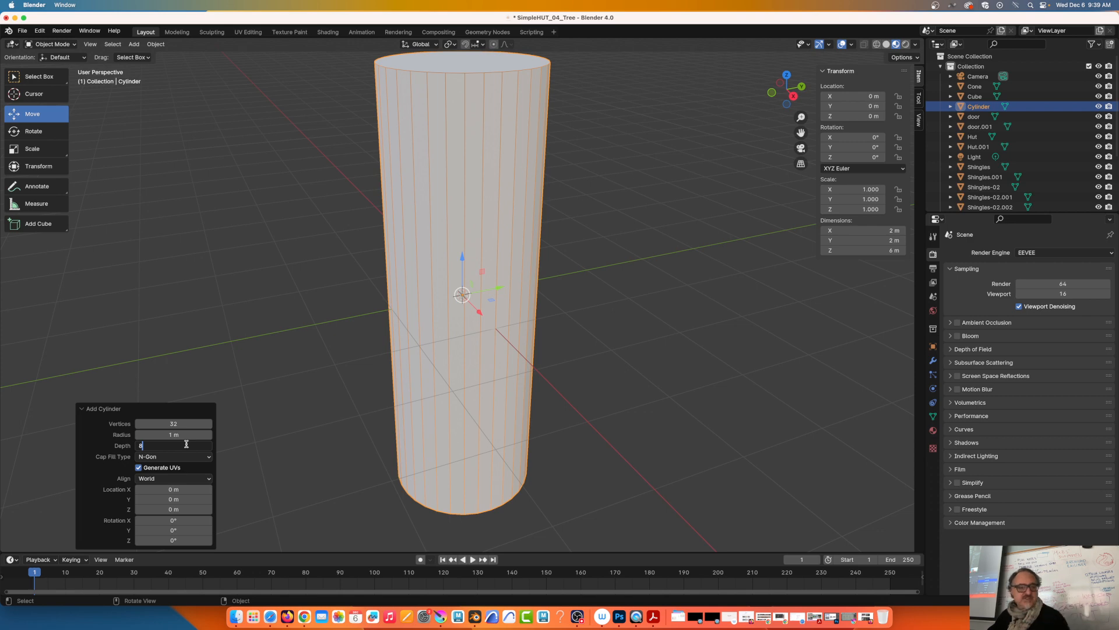
pyautogui.press('Return')
pyautogui.scroll(-4, 362, 285)
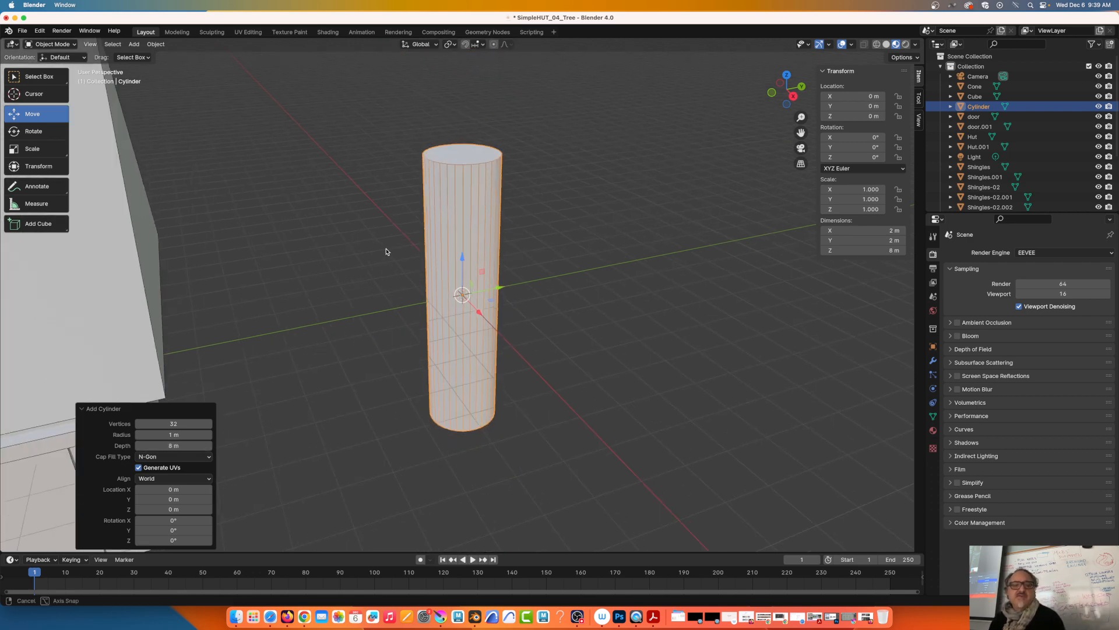
# Step: Put the cylinder into Edit Mode with face selection active
pyautogui.moveTo(386, 251); pyautogui.dragTo(361, 250, button='middle')
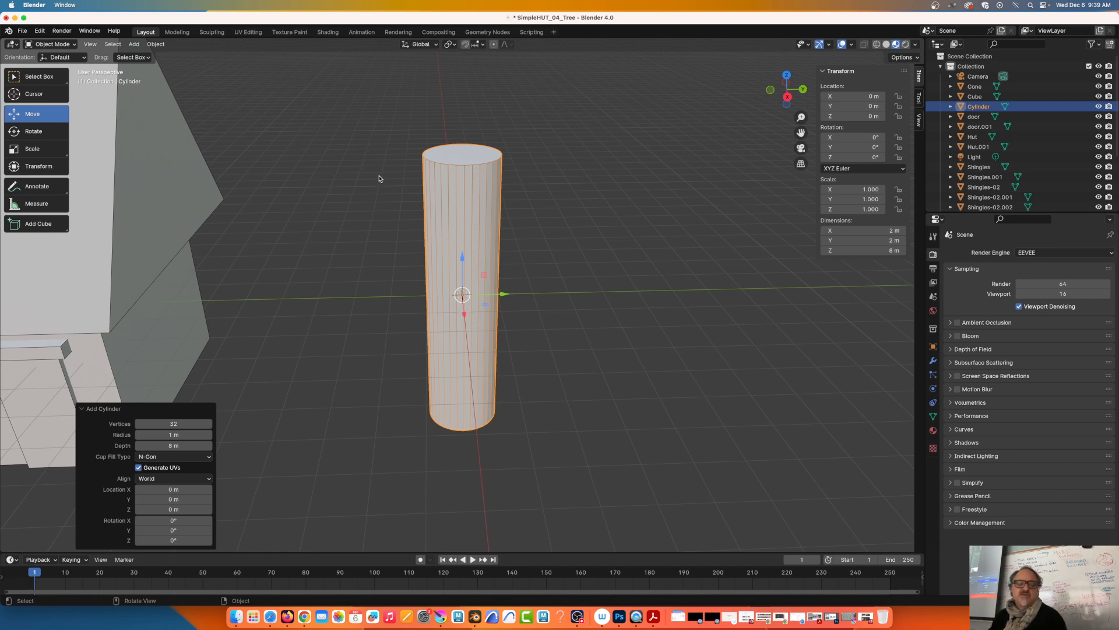
pyautogui.moveTo(380, 178)
pyautogui.mouseDown(button='middle')
pyautogui.moveTo(361, 196)
pyautogui.moveTo(382, 179)
pyautogui.mouseUp(button='middle')
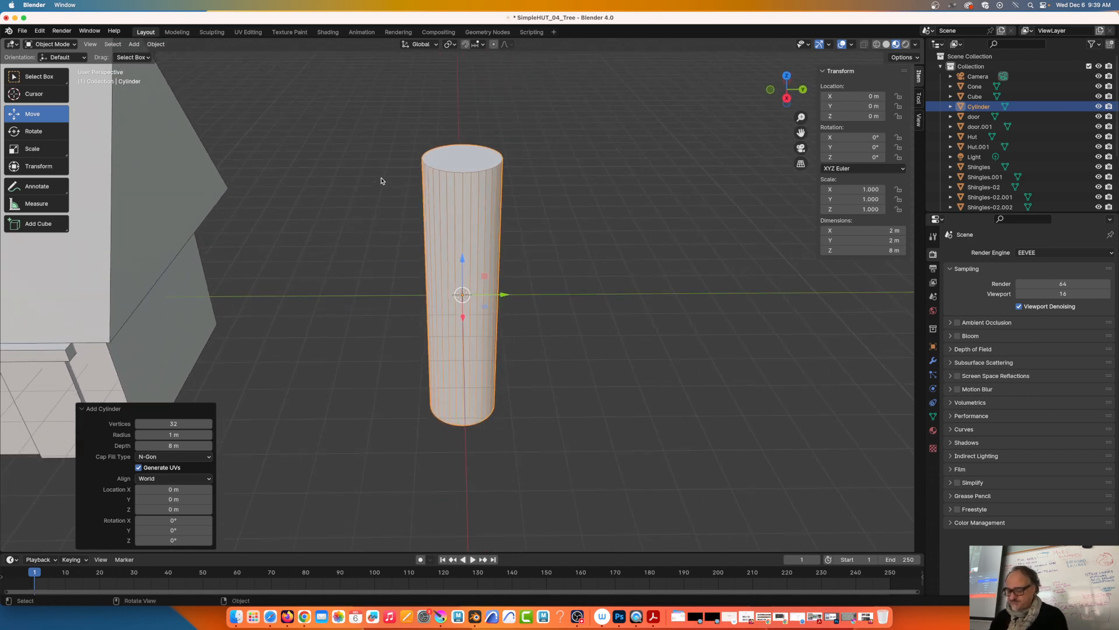
pyautogui.press('Tab')
pyautogui.press('Tab')
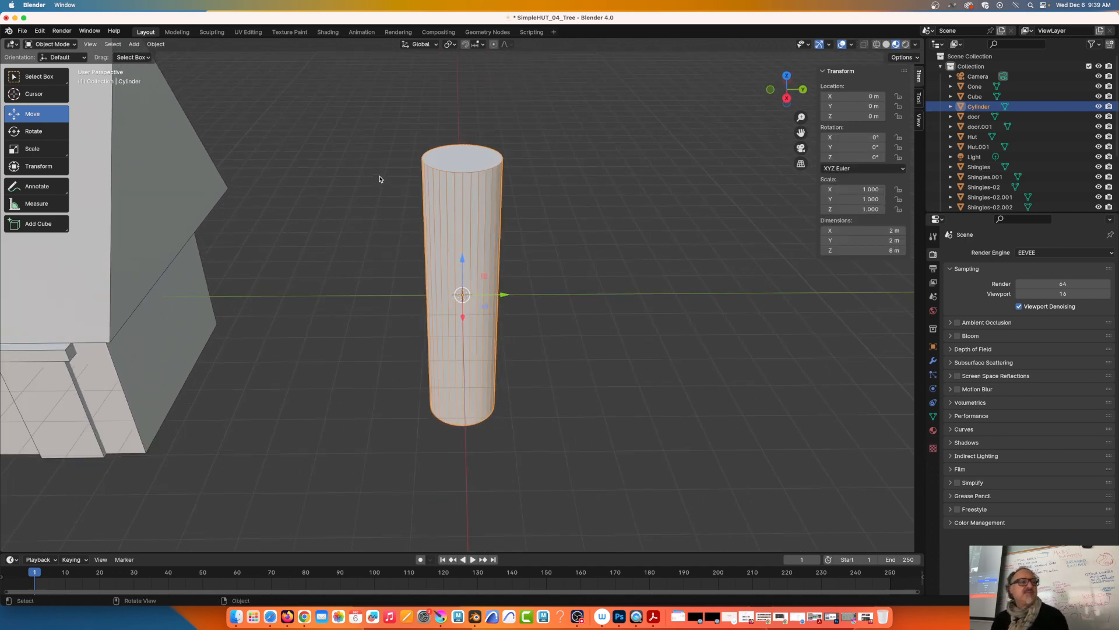
pyautogui.click(69, 46)
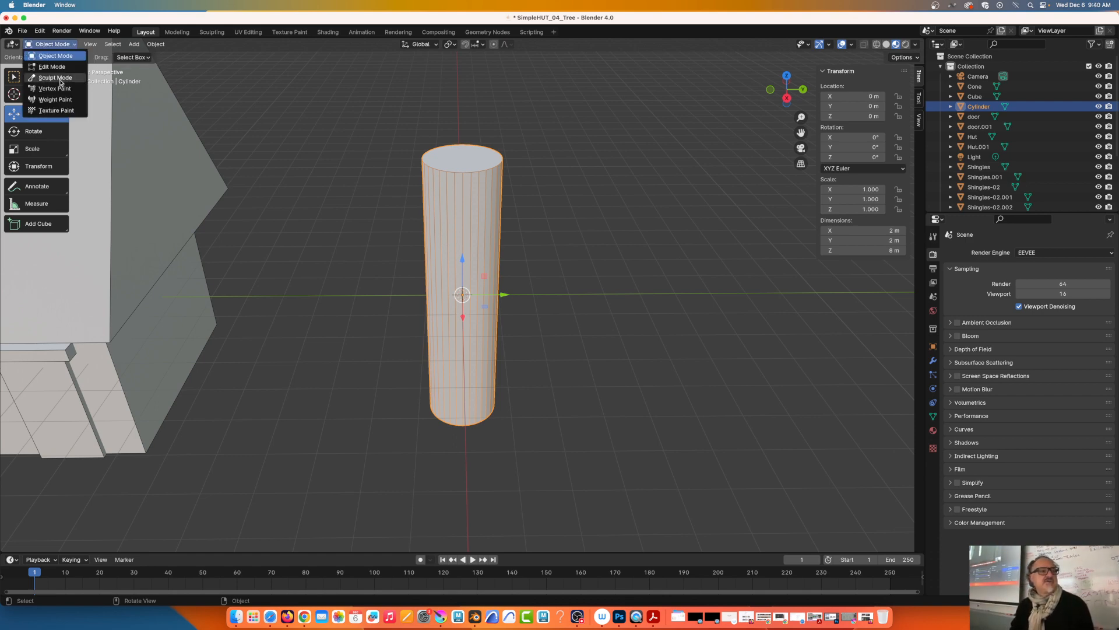
pyautogui.click(57, 69)
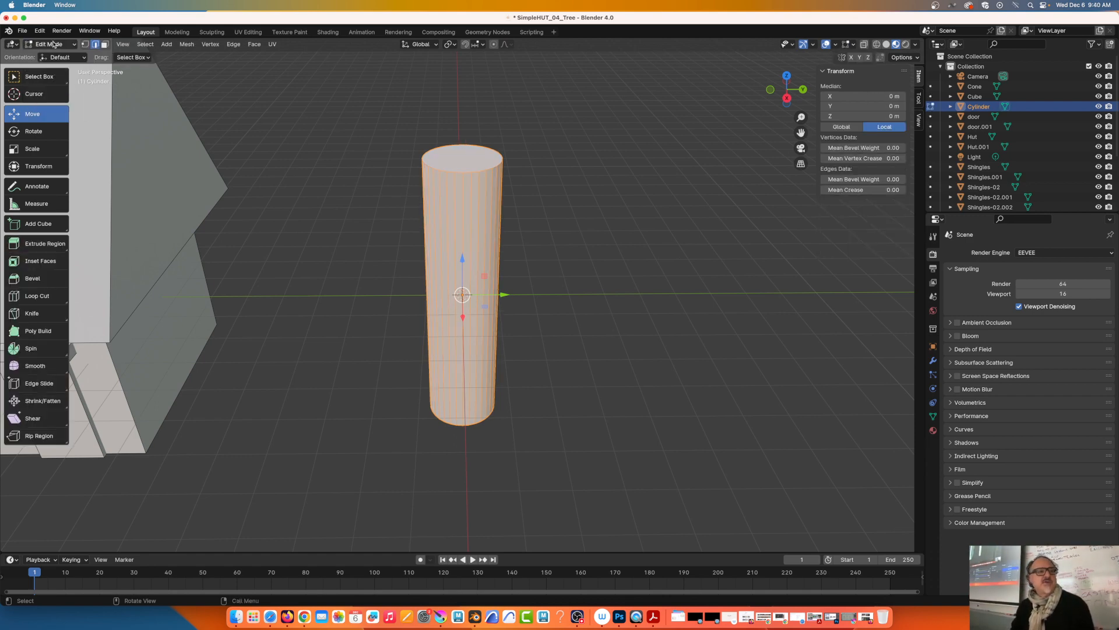
pyautogui.click(85, 45)
pyautogui.click(97, 47)
pyautogui.click(105, 46)
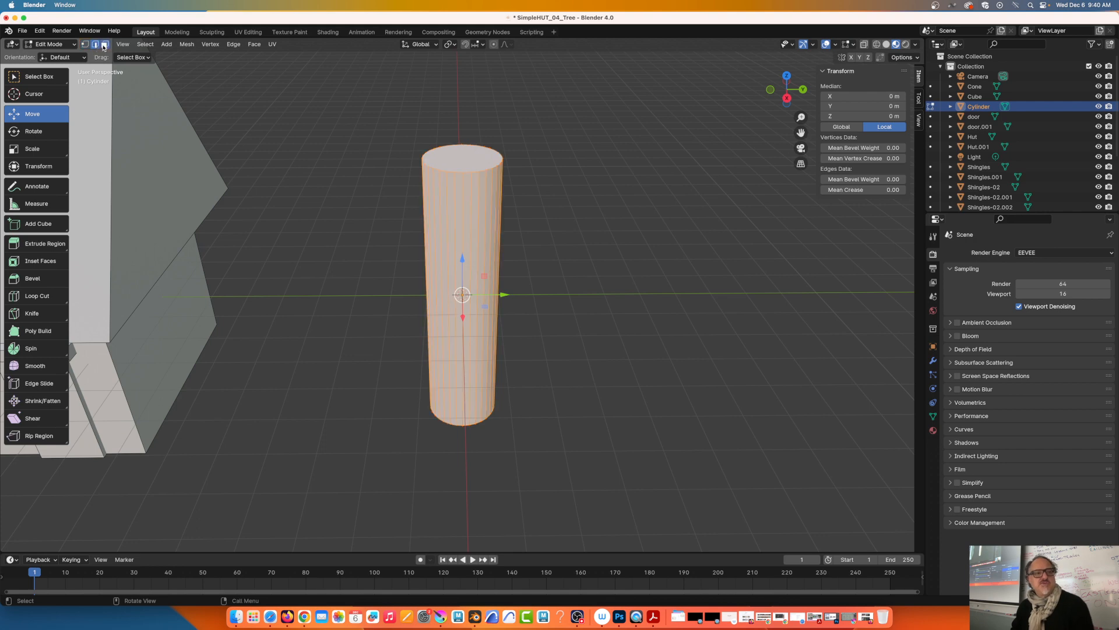
pyautogui.click(85, 47)
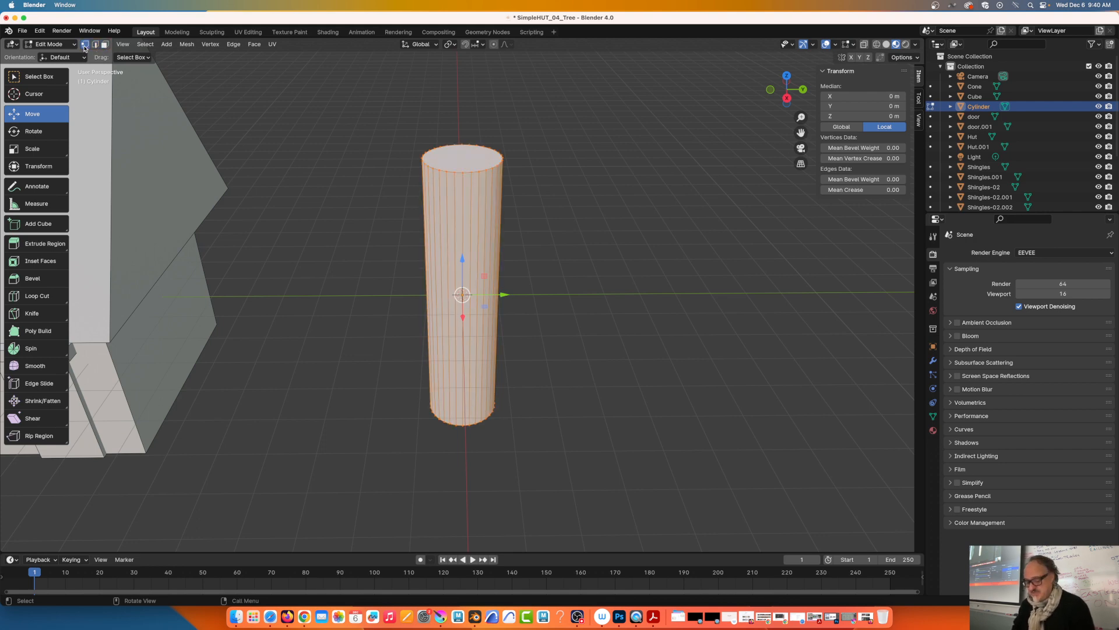
pyautogui.click(105, 47)
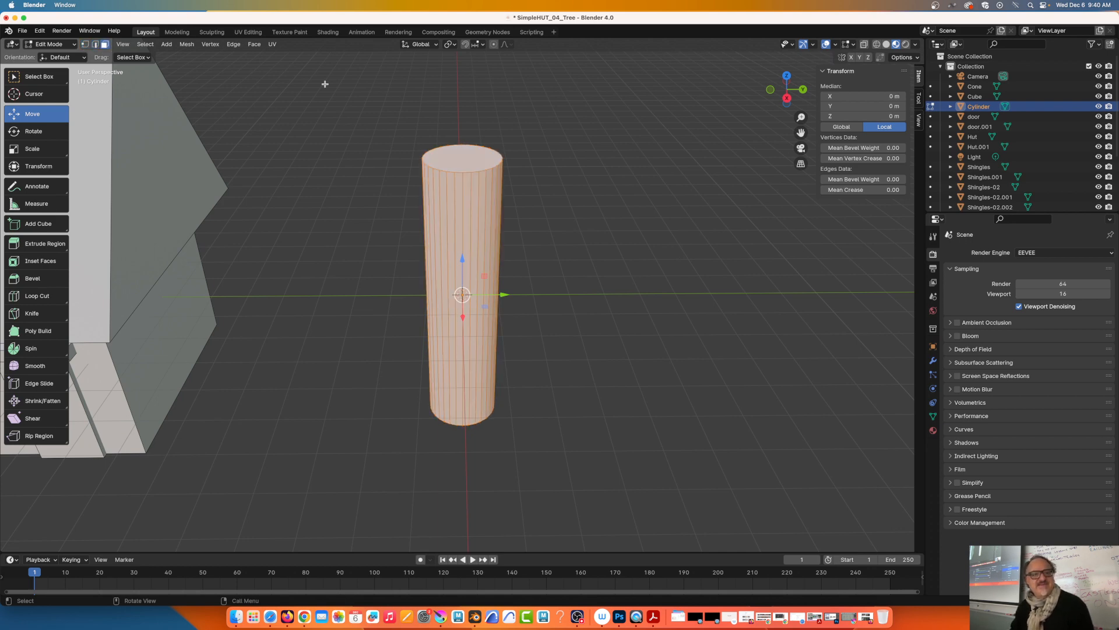
# Step: Scale the cylinder's top face to about 0.1 to taper it to a narrow tip, and return to Object Mode
pyautogui.click(453, 153)
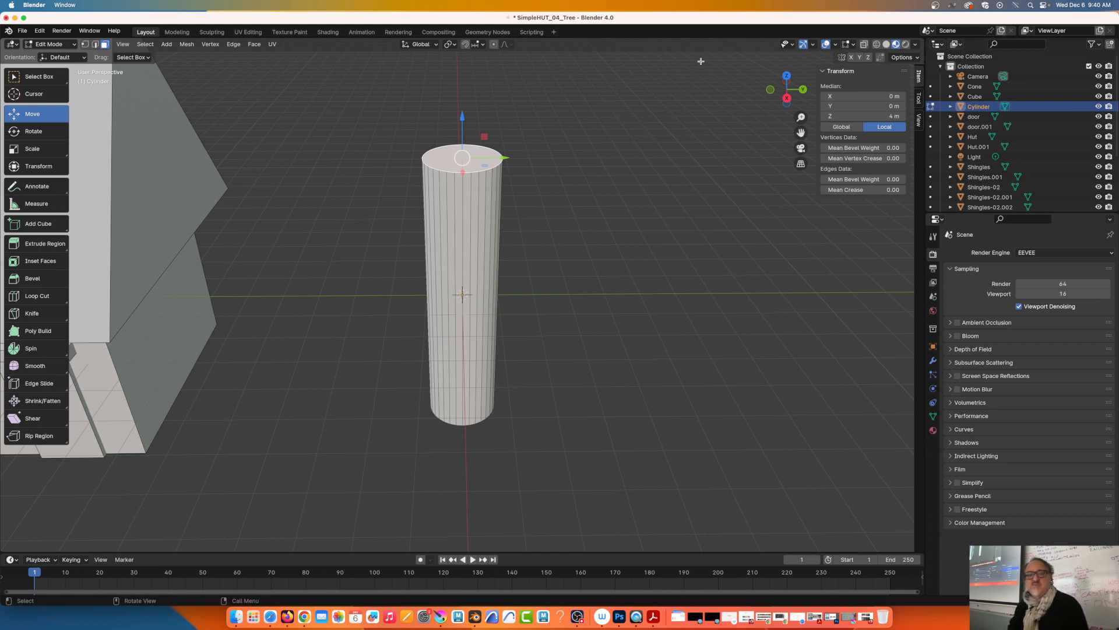
pyautogui.press('s')
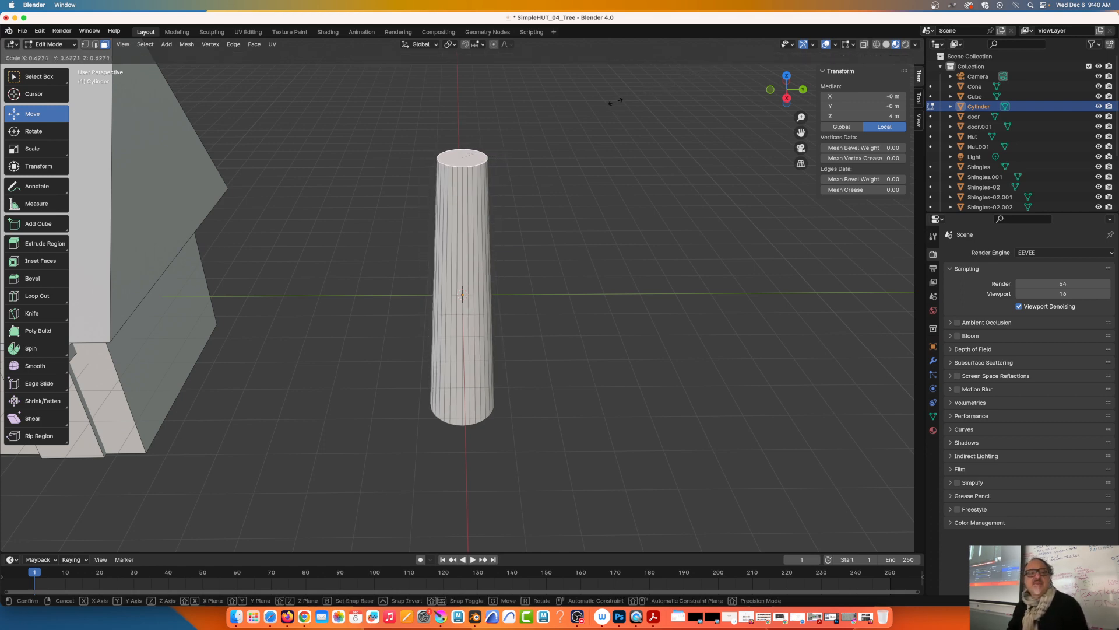
pyautogui.click(485, 145)
pyautogui.moveTo(502, 195); pyautogui.dragTo(498, 155, button='middle')
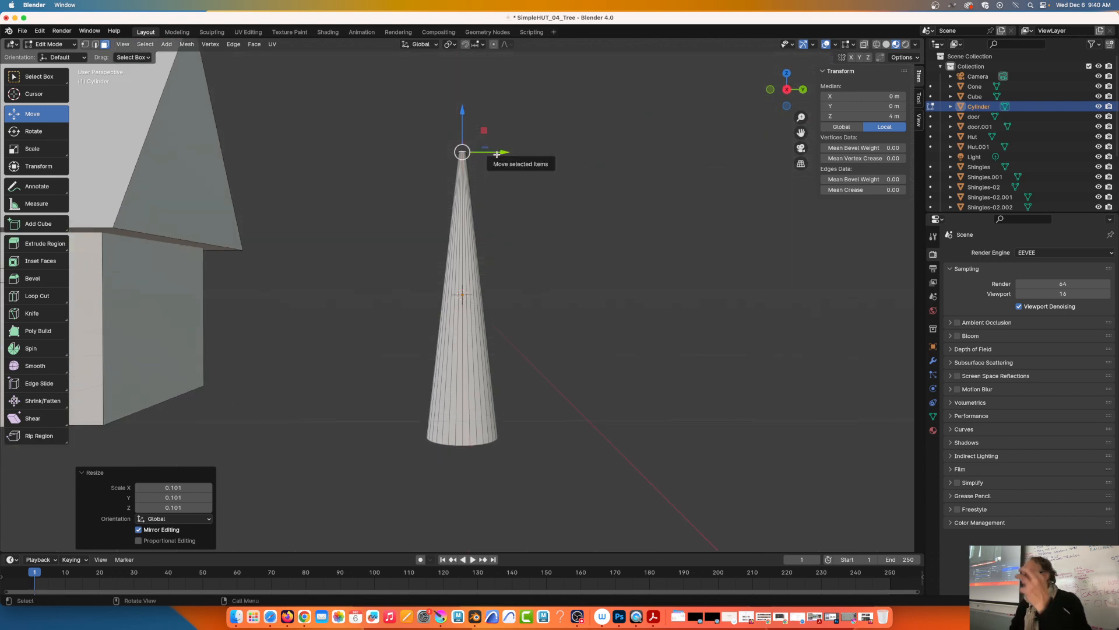
pyautogui.press('Tab')
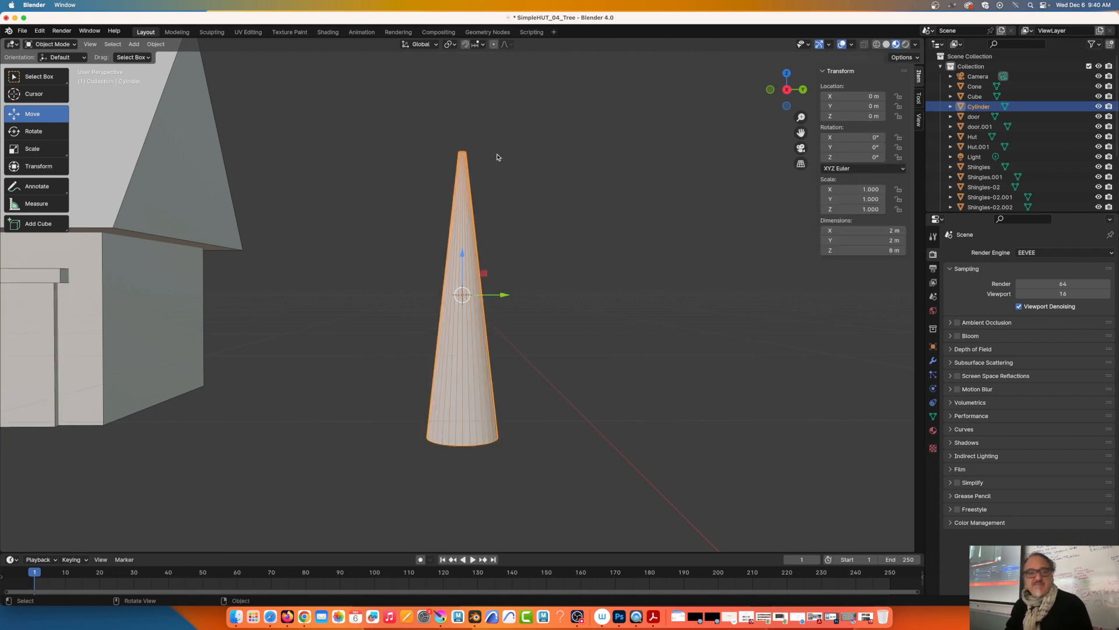
# Step: Rename the tapered cylinder object as tree
pyautogui.moveTo(506, 241); pyautogui.dragTo(487, 218, button='middle')
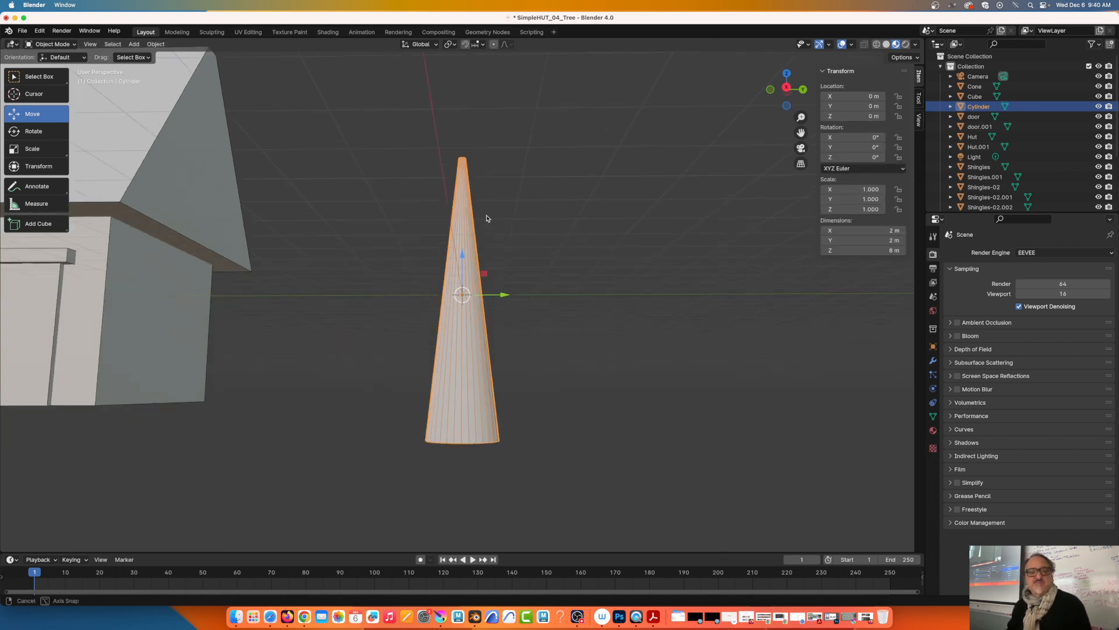
pyautogui.doubleClick(978, 109)
pyautogui.write('tr')
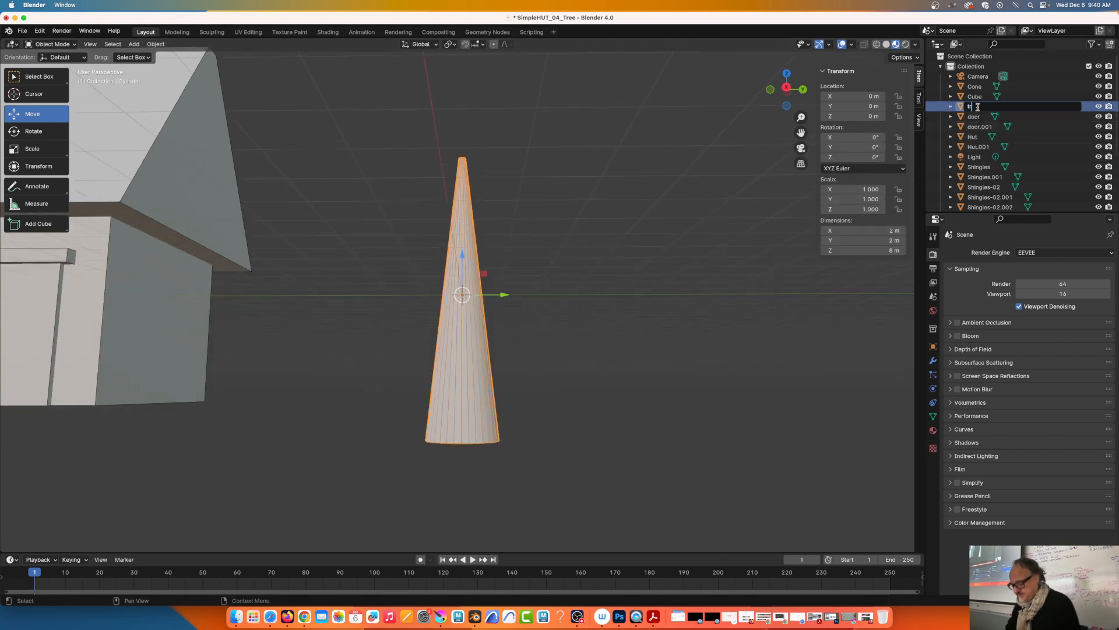
pyautogui.write('ee')
pyautogui.press('Return')
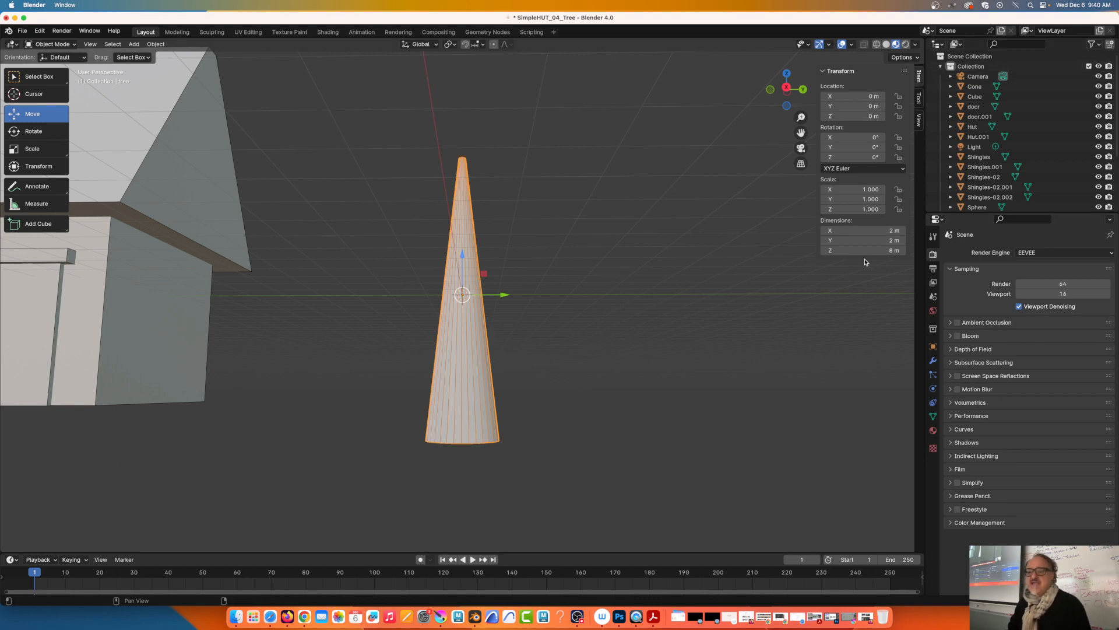
# Step: Create a new material on the tapered tree and name it GreenTree
pyautogui.moveTo(612, 362); pyautogui.dragTo(565, 322, button='middle')
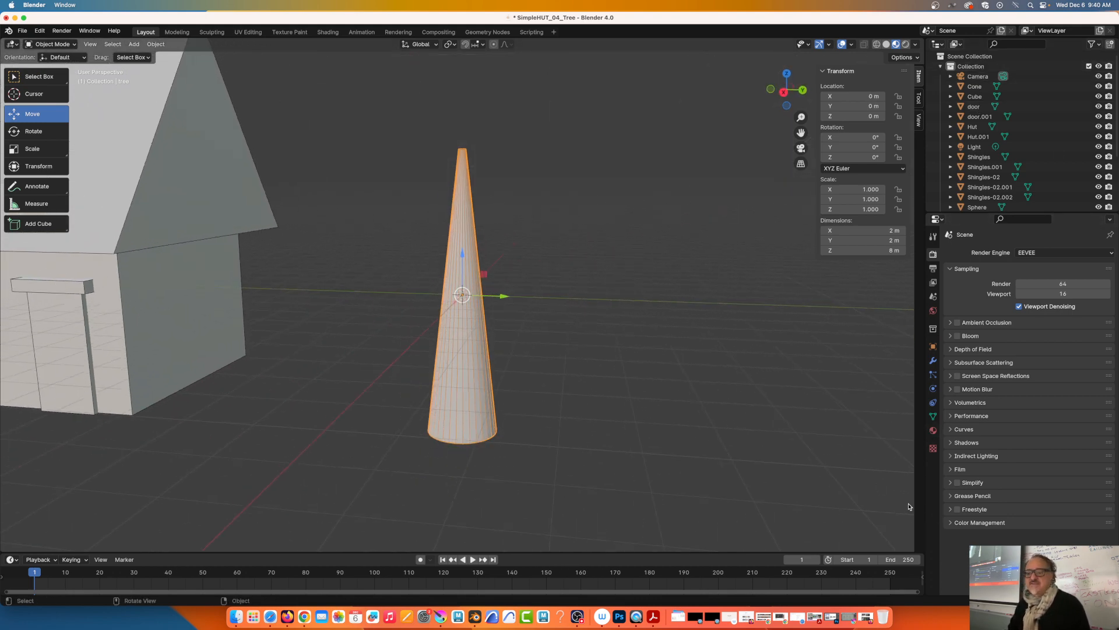
pyautogui.click(934, 430)
pyautogui.click(1020, 294)
pyautogui.click(1014, 291)
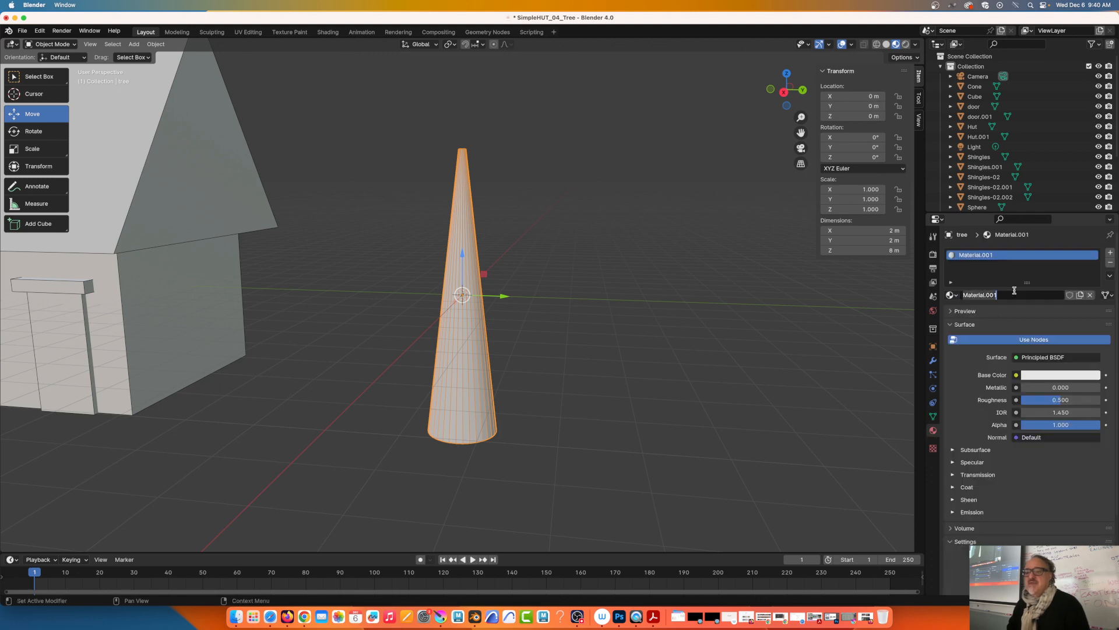
pyautogui.write('Gree')
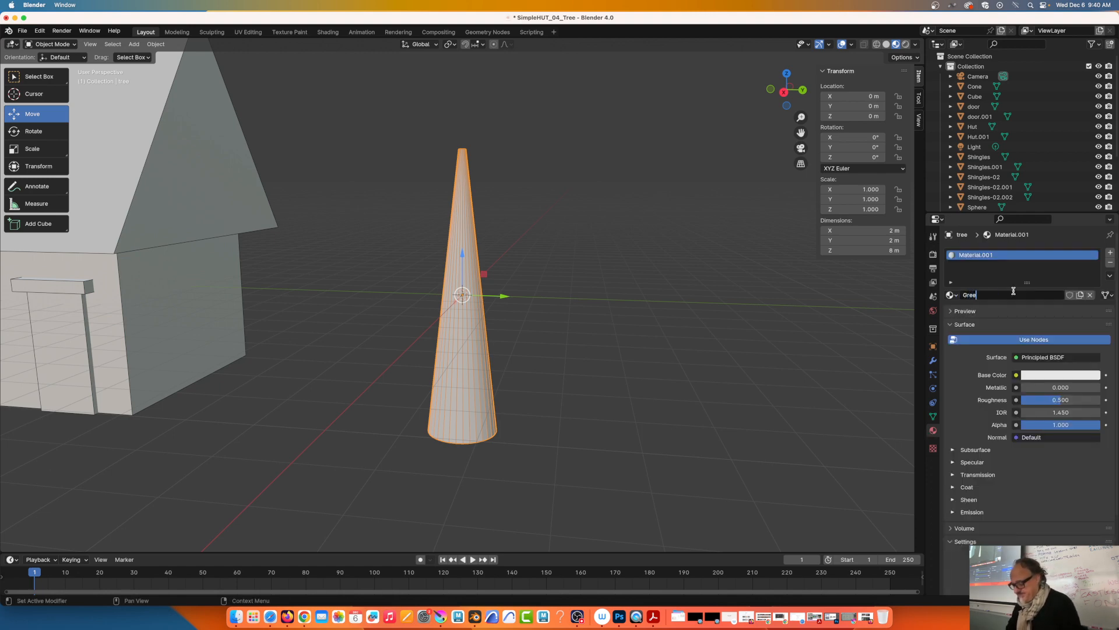
pyautogui.write('nTree')
pyautogui.press('Return')
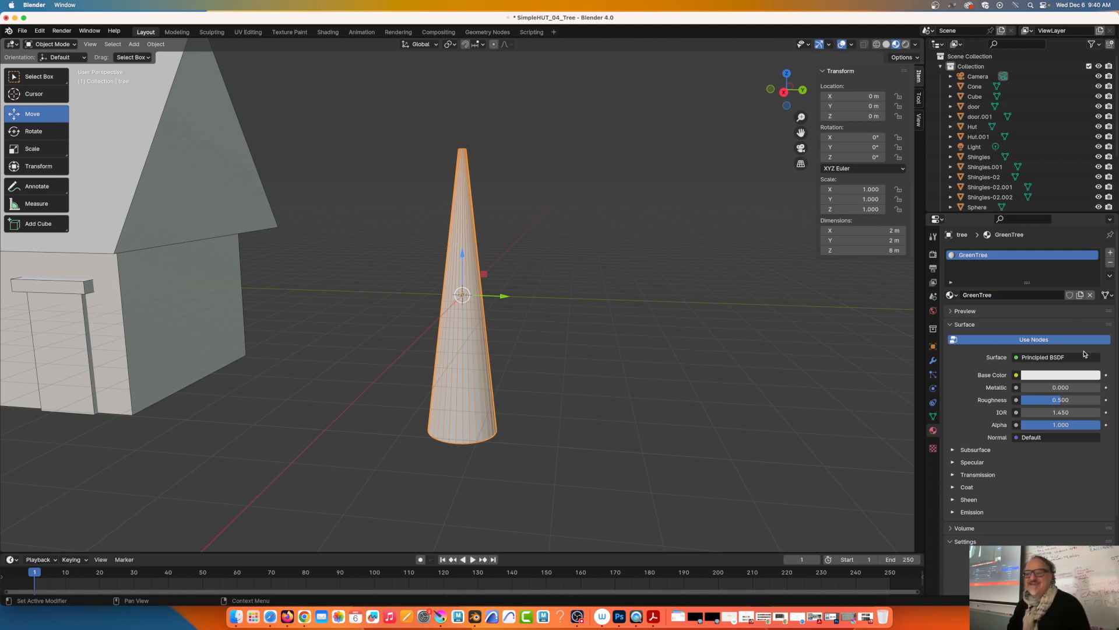
# Step: Set the base color of the GreenTree material to a bright green
pyautogui.click(1059, 379)
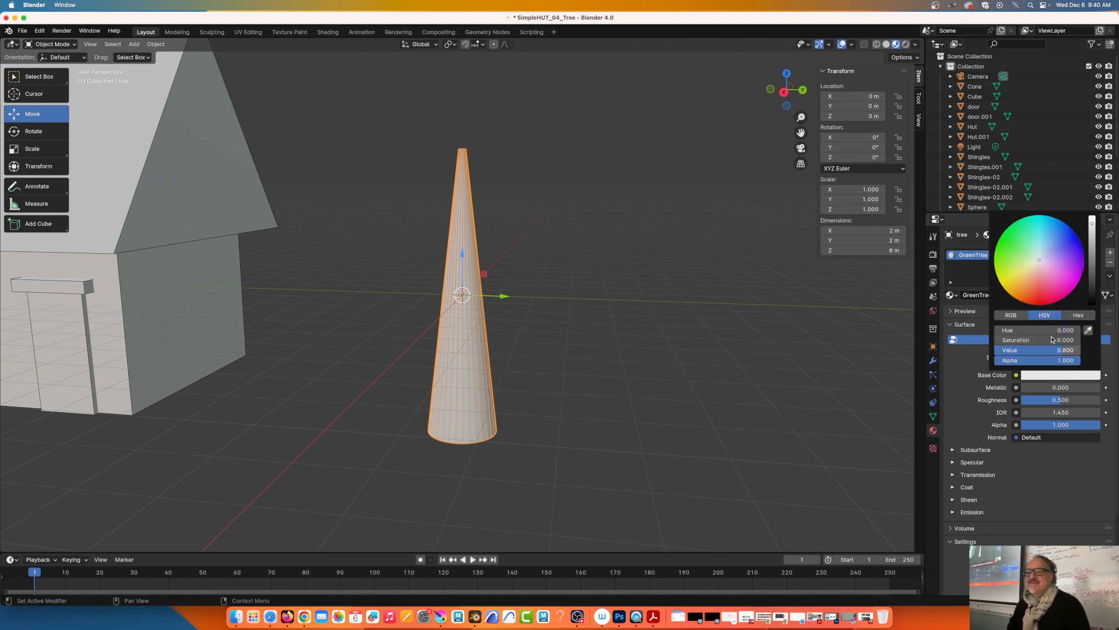
pyautogui.click(1014, 253)
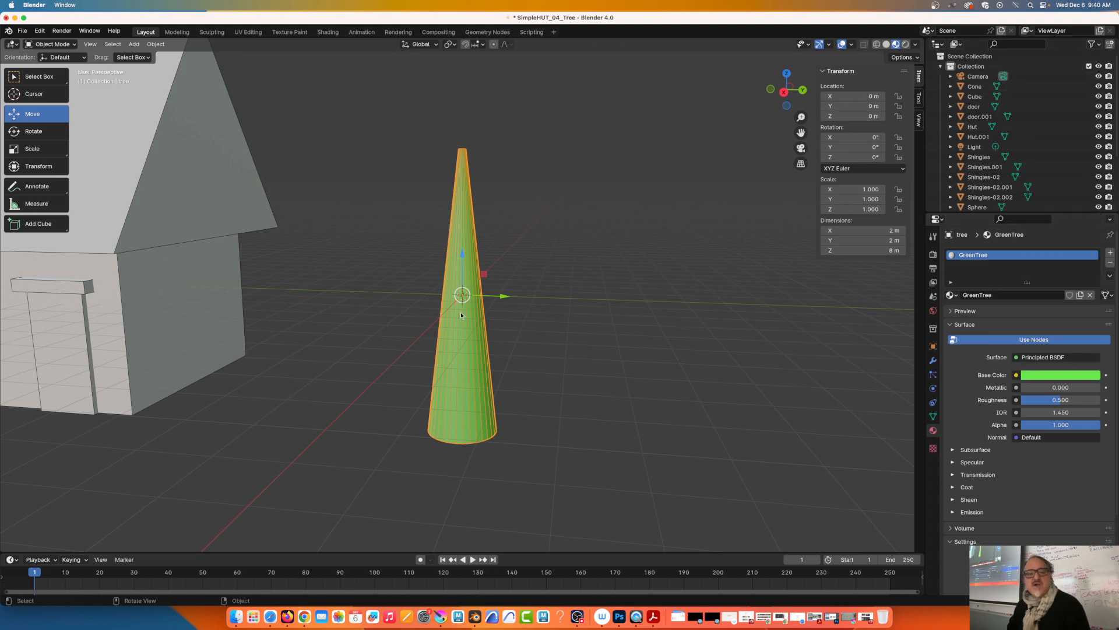
# Step: Compare the tree in Solid, Wireframe, Material Preview and Rendered viewport shading, ending in Material Preview
pyautogui.click(886, 45)
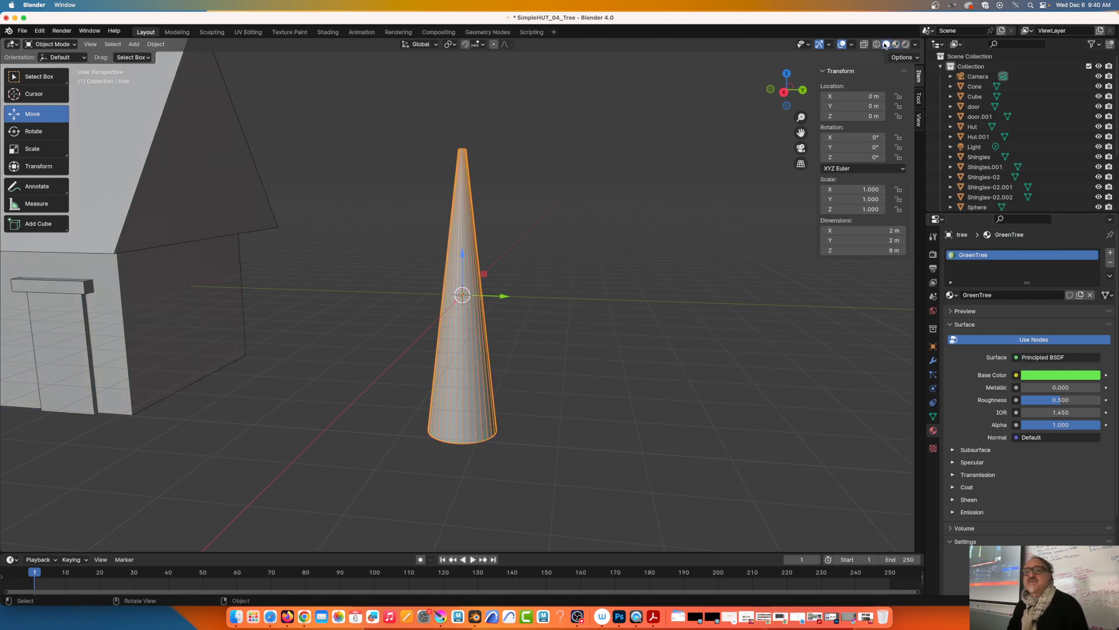
pyautogui.click(876, 45)
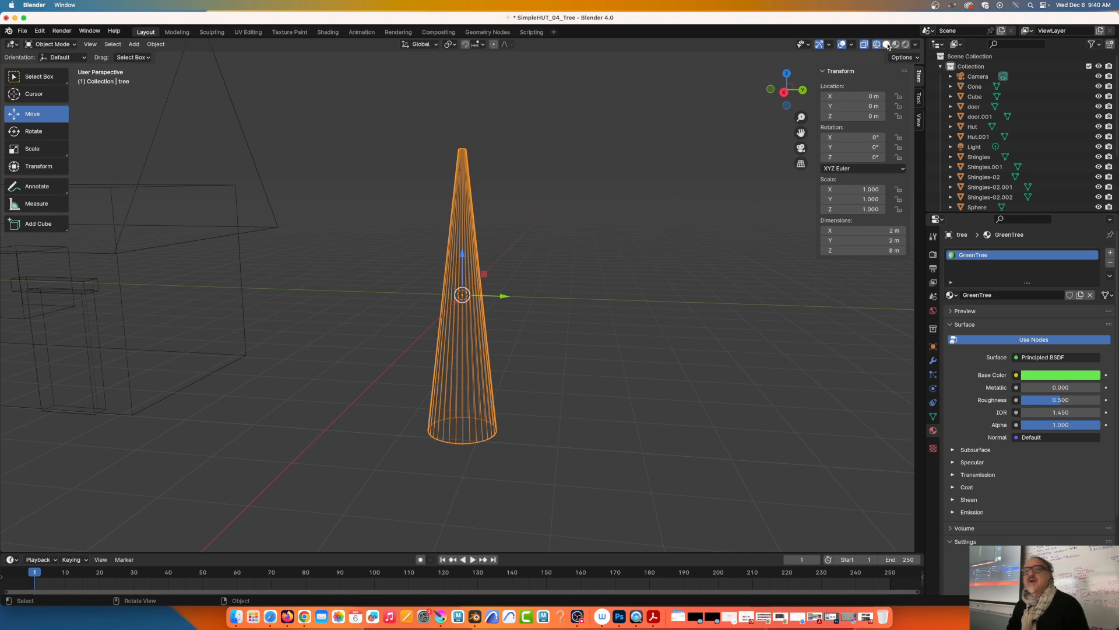
pyautogui.click(886, 44)
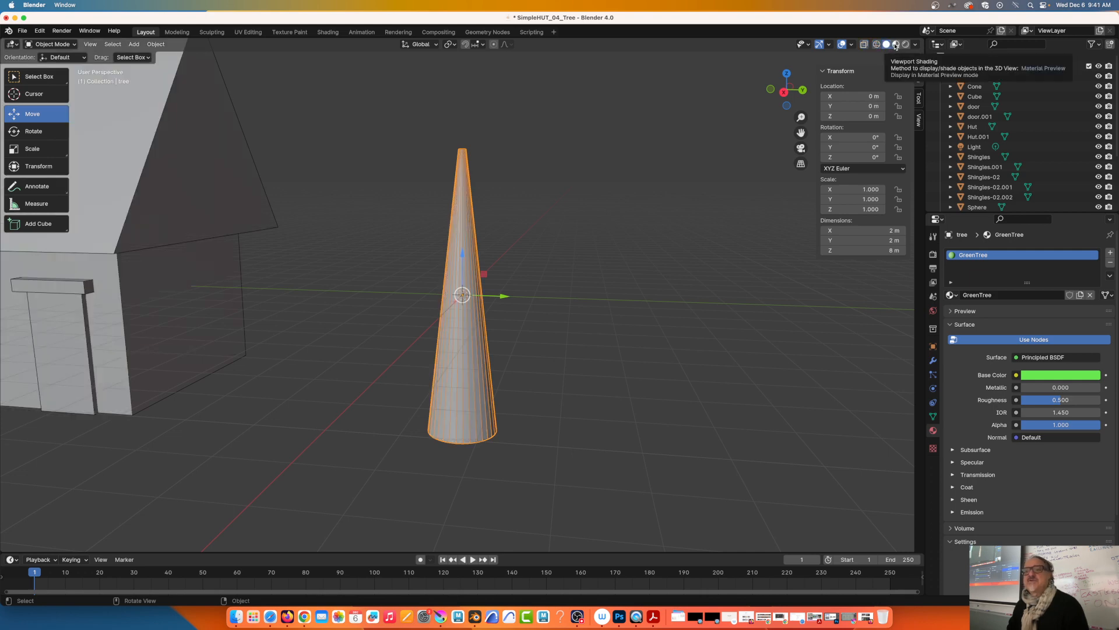
pyautogui.click(896, 45)
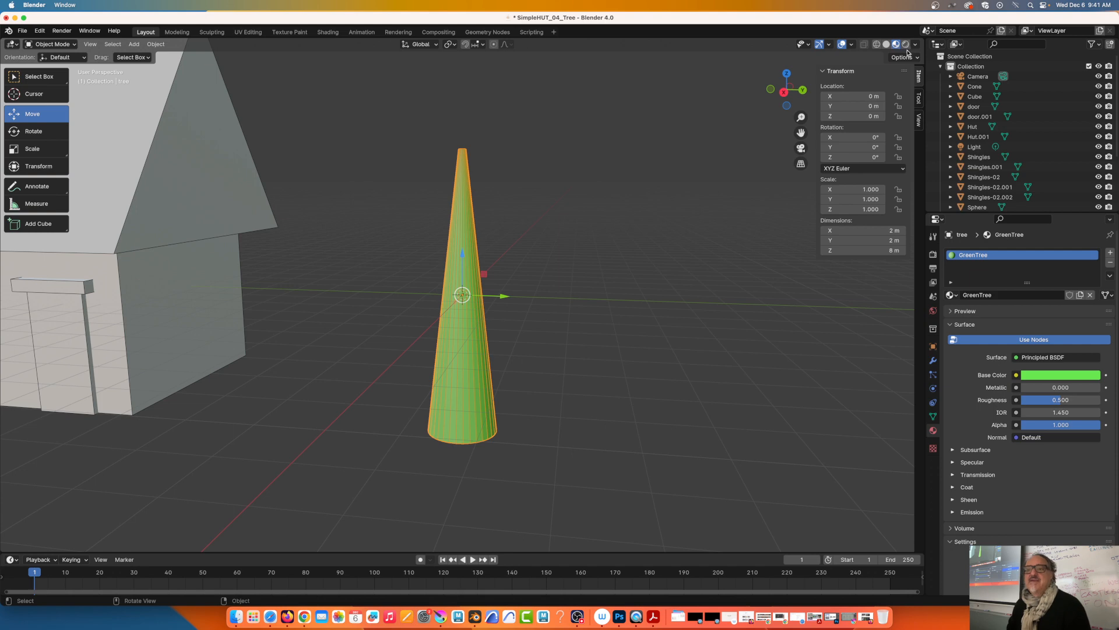
pyautogui.click(905, 45)
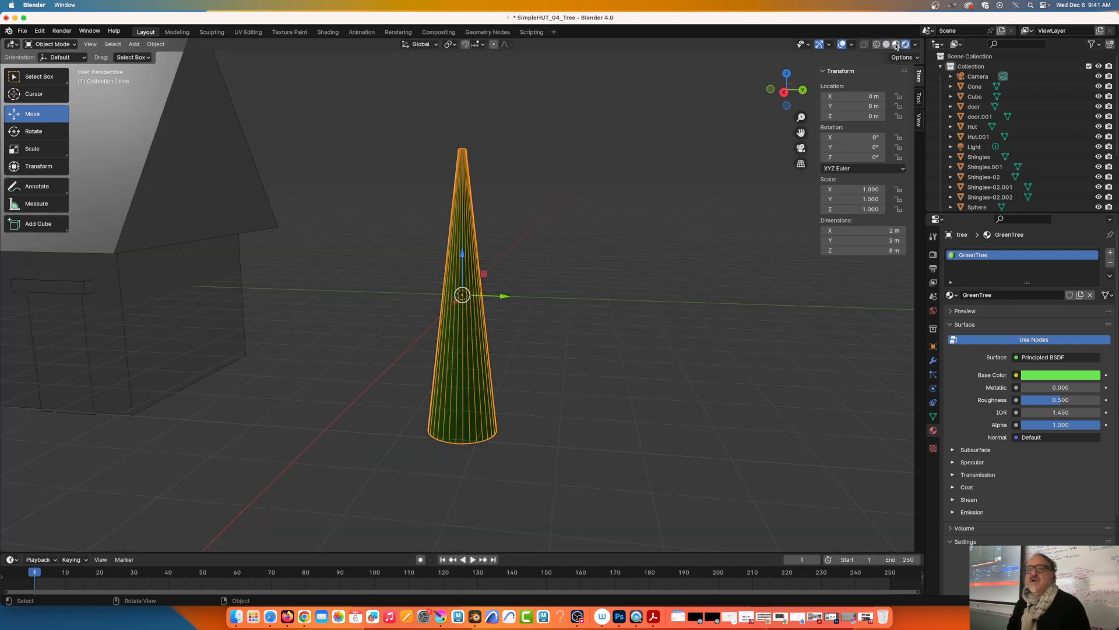
pyautogui.click(886, 45)
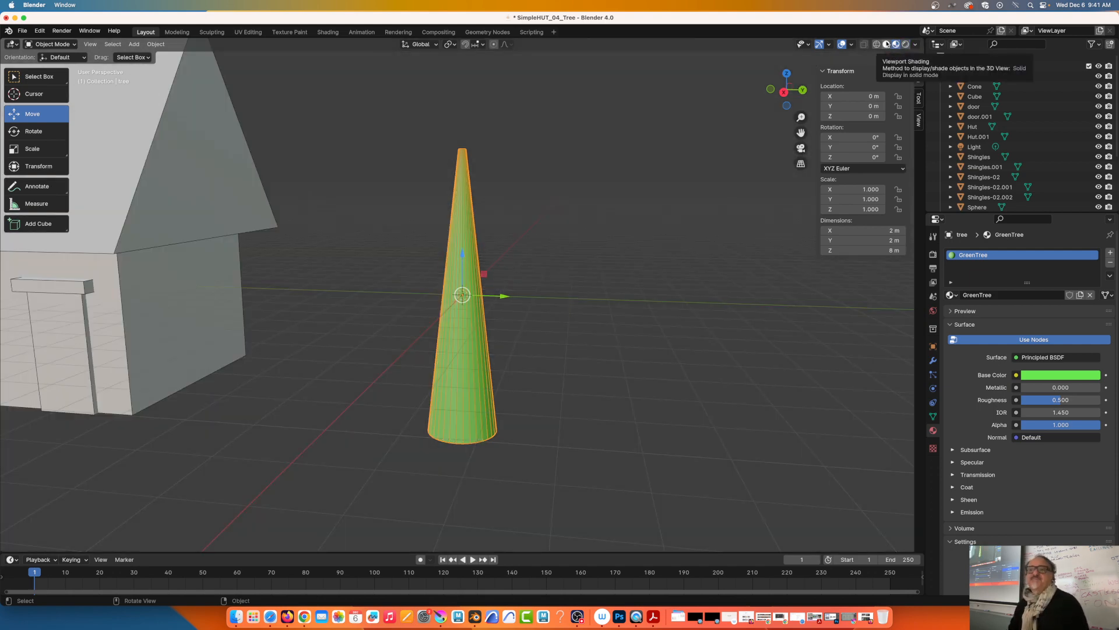
# Step: In Edit Mode, select the cone's bottom face and inset it by about 0.72 m
pyautogui.moveTo(632, 278)
pyautogui.mouseDown(button='middle')
pyautogui.moveTo(633, 216)
pyautogui.moveTo(635, 229)
pyautogui.mouseUp(button='middle')
pyautogui.keyDown('shift'); pyautogui.moveTo(576, 333); pyautogui.dragTo(621, 261, button='middle'); pyautogui.keyUp('shift')
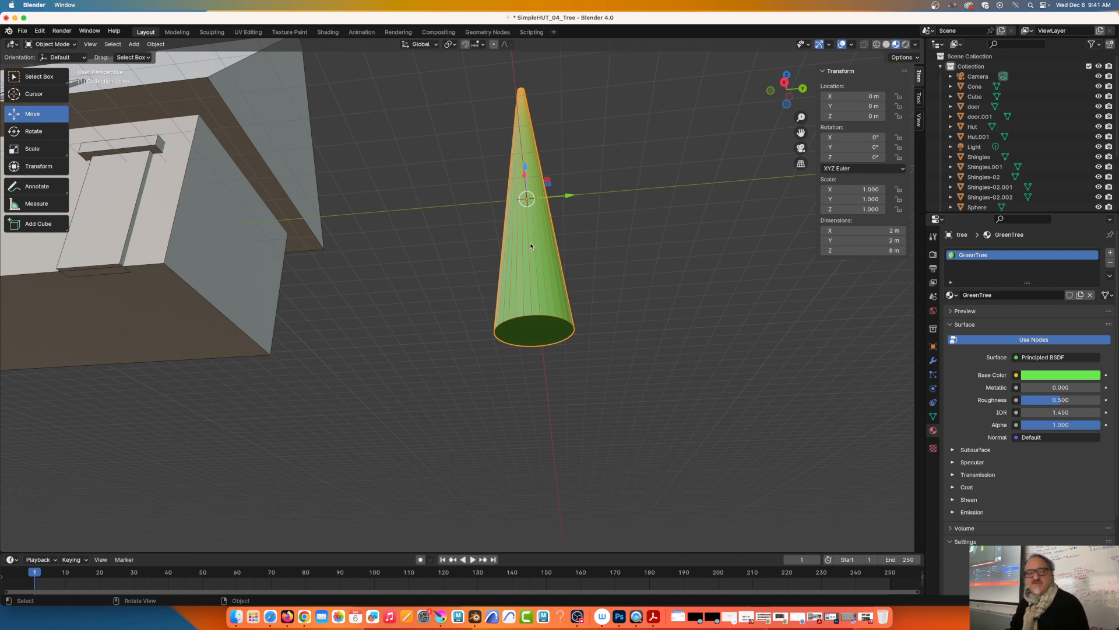
pyautogui.press('Tab')
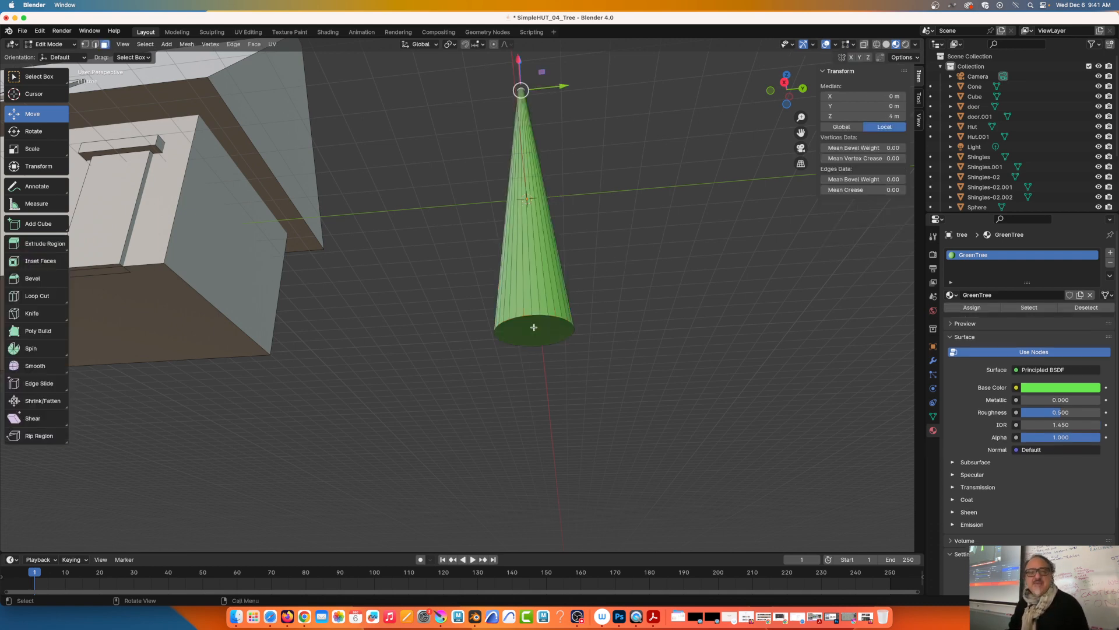
pyautogui.click(50, 45)
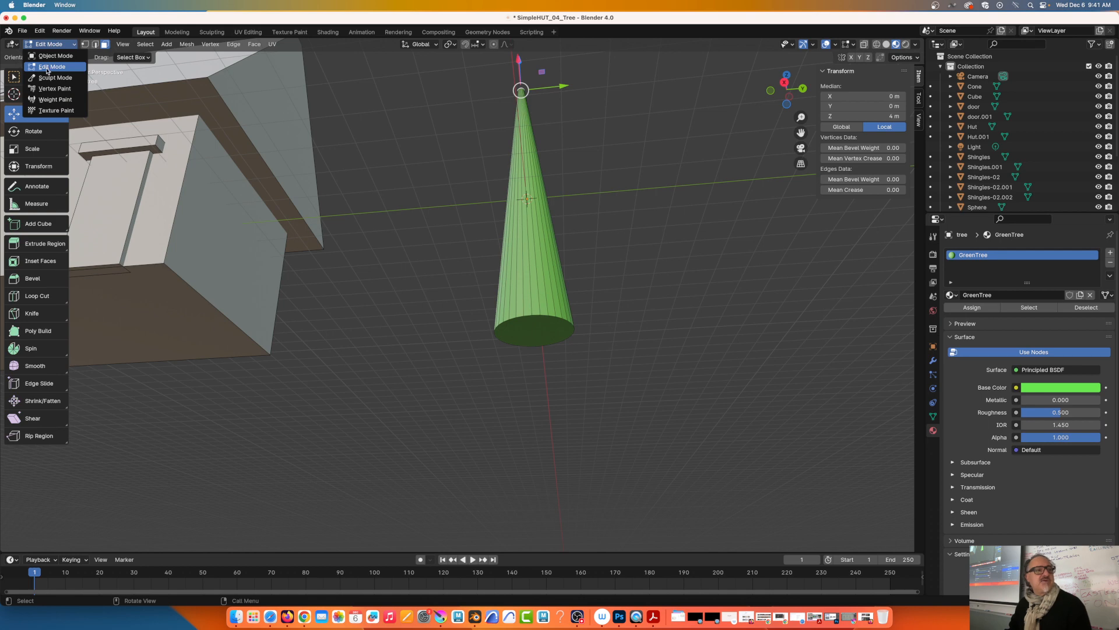
pyautogui.click(50, 68)
pyautogui.click(537, 335)
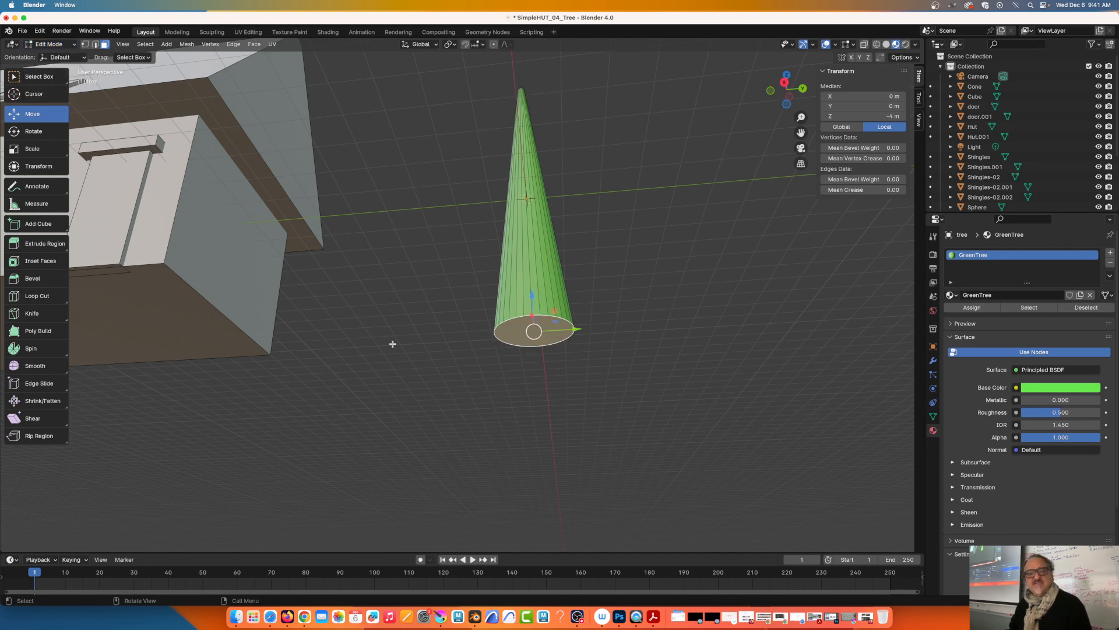
pyautogui.moveTo(392, 343); pyautogui.dragTo(438, 302, button='middle')
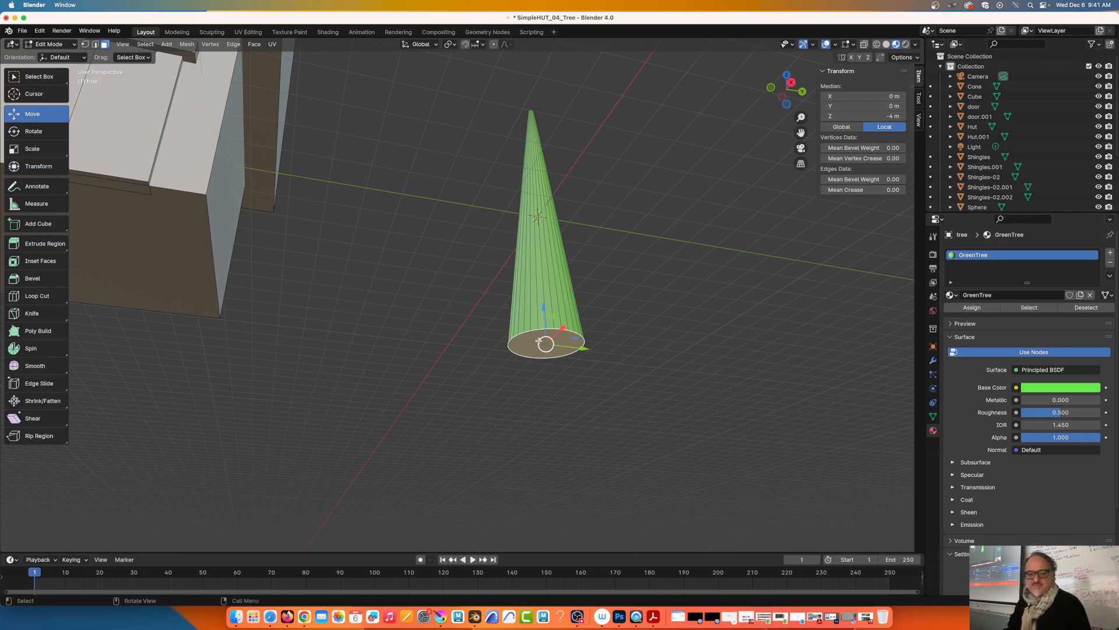
pyautogui.press('i')
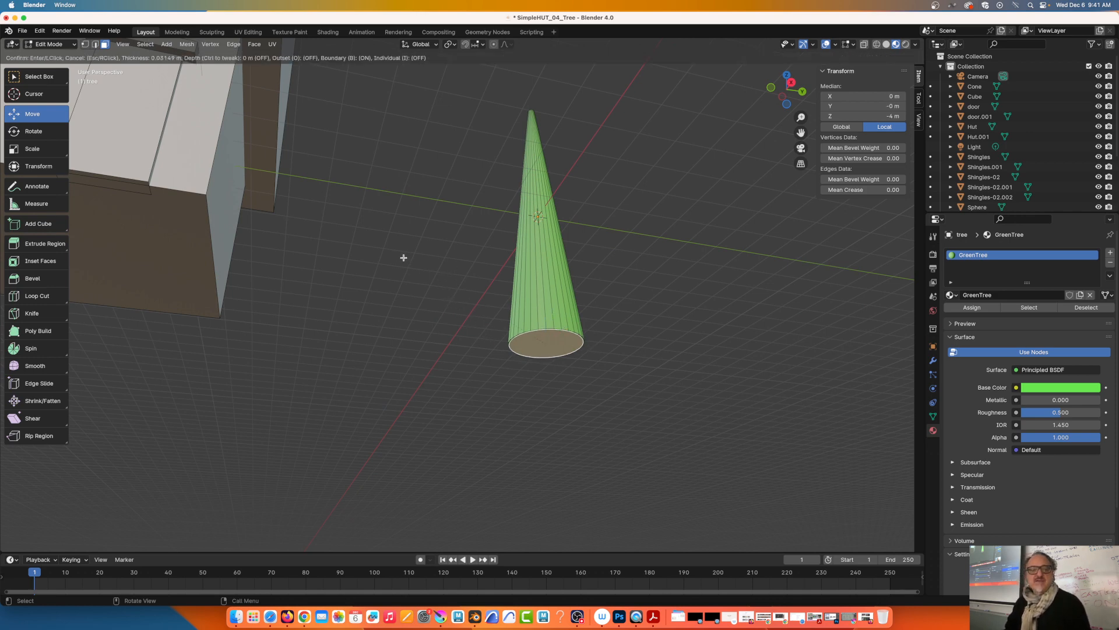
pyautogui.click(413, 265)
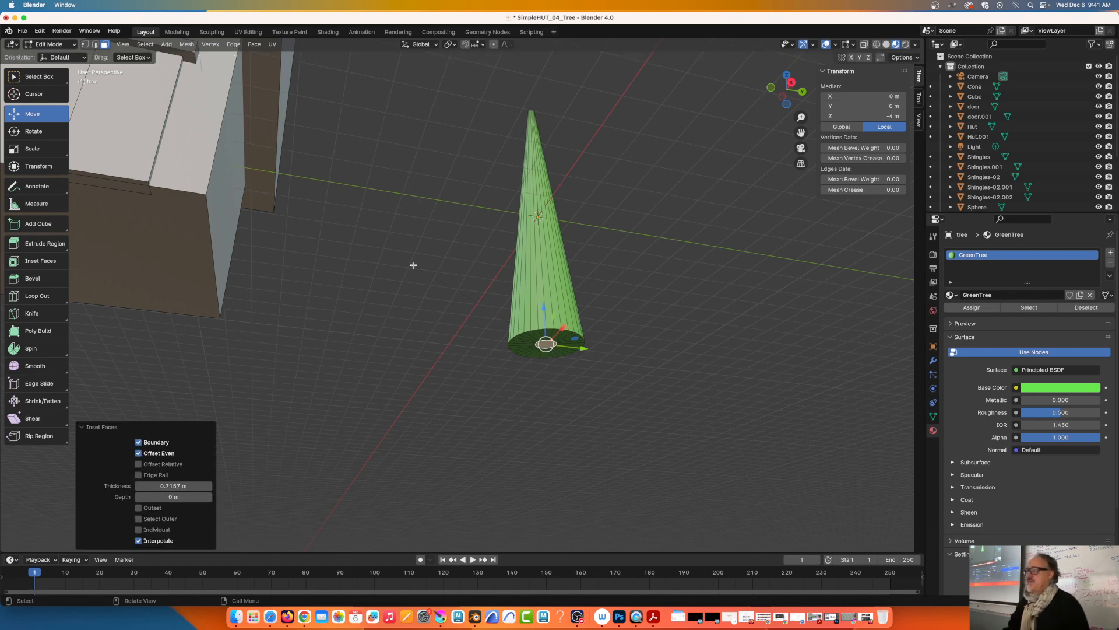
# Step: Extrude the inset face downward about 2.53 m to form the trunk, and scale its end face to about 1.32
pyautogui.moveTo(417, 212); pyautogui.dragTo(408, 228, button='middle')
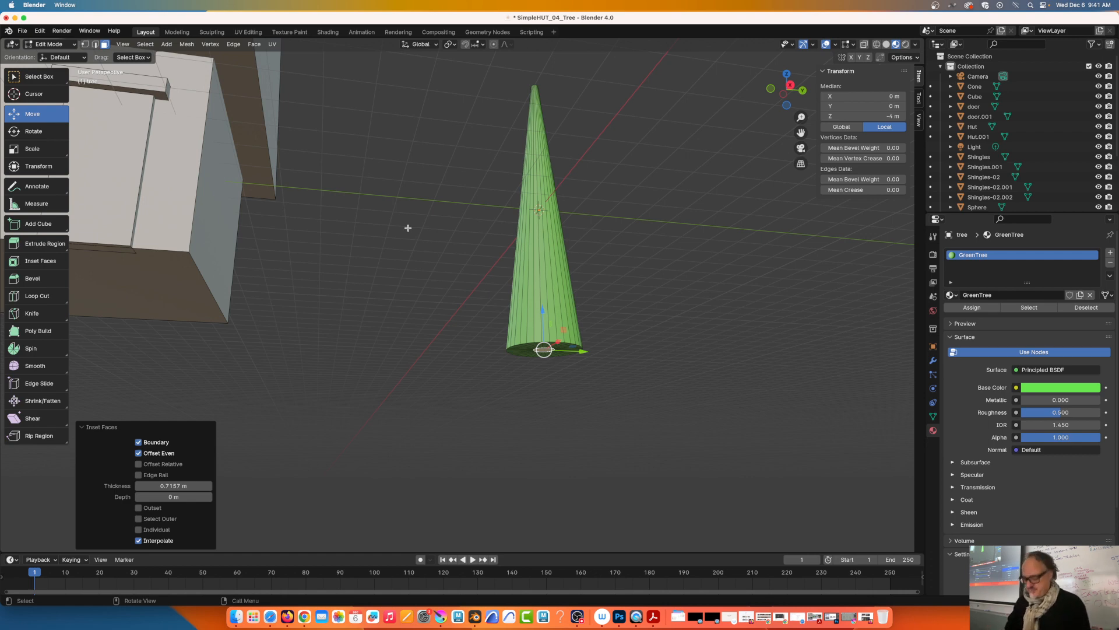
pyautogui.press('e')
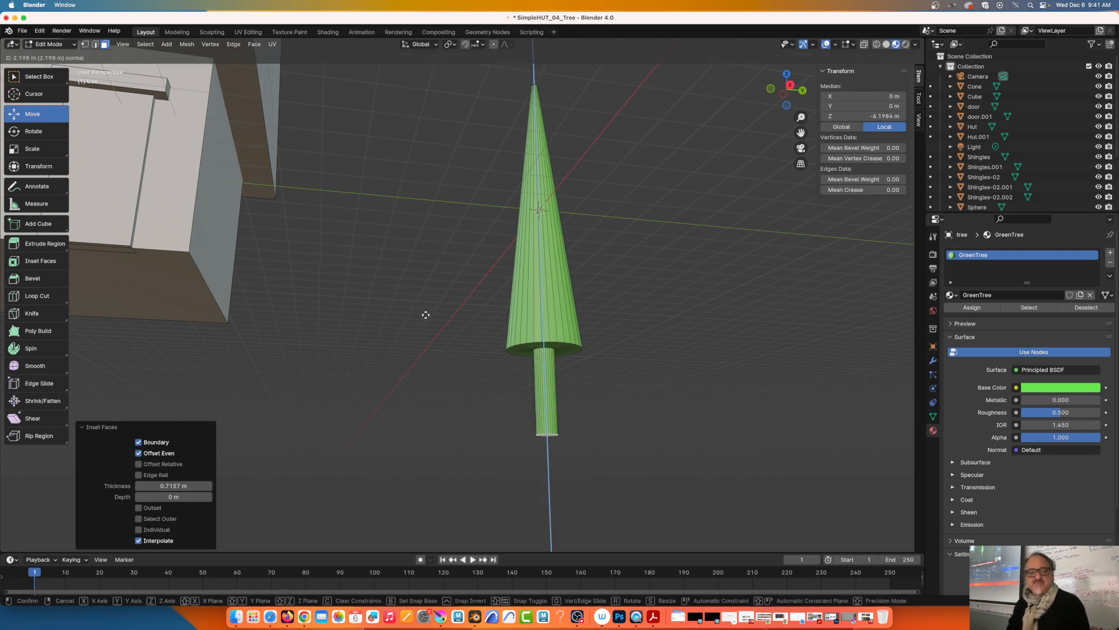
pyautogui.click(424, 326)
pyautogui.moveTo(415, 332); pyautogui.dragTo(407, 287, button='middle')
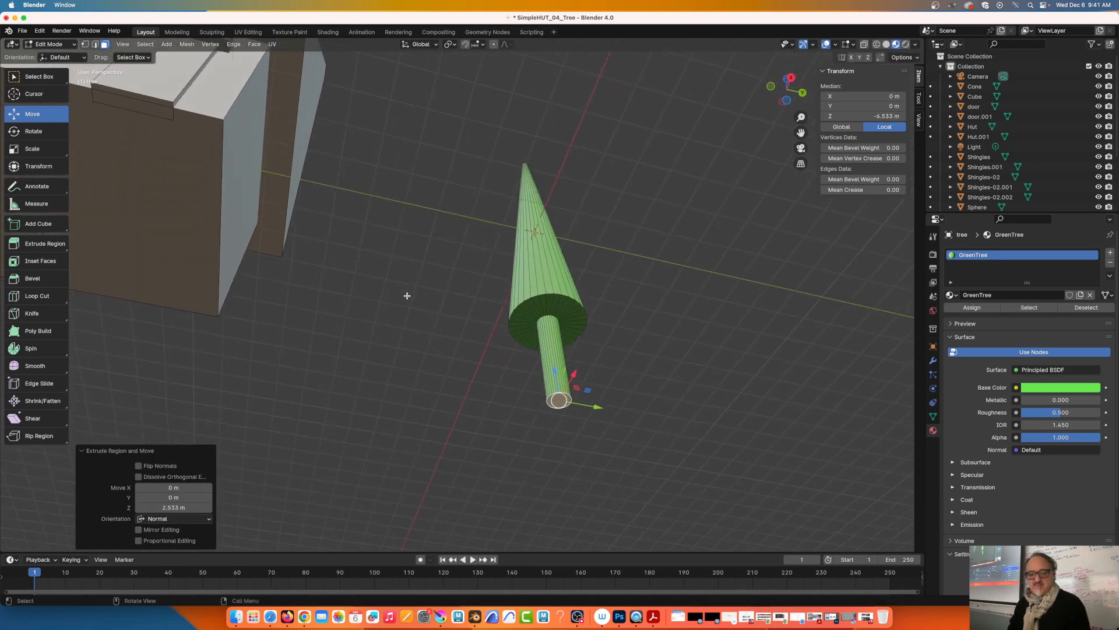
pyautogui.press('s')
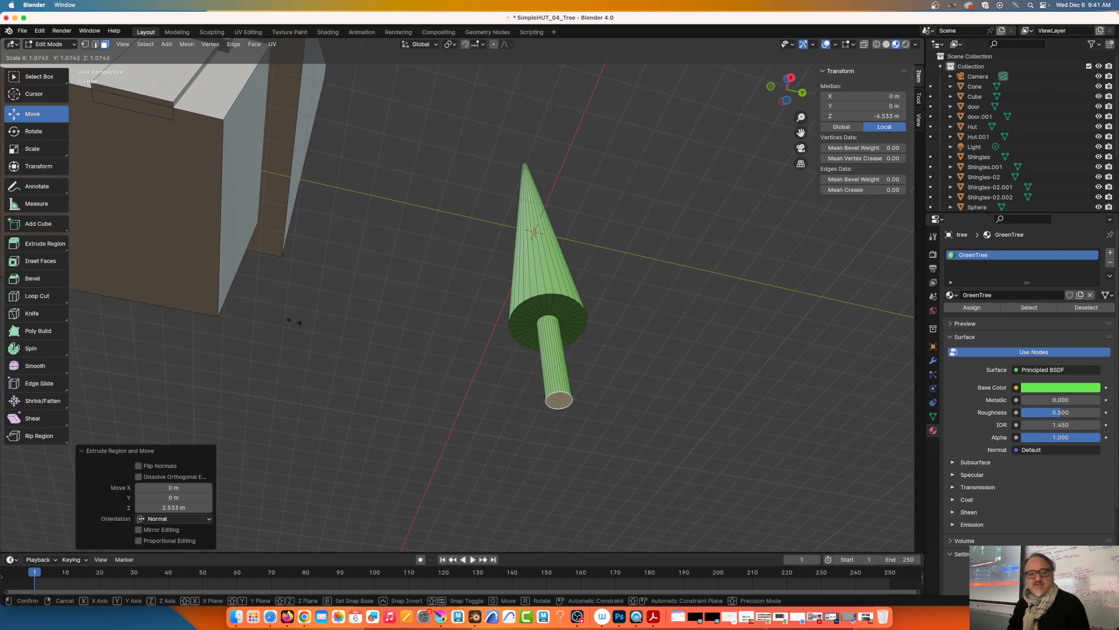
pyautogui.click(245, 299)
pyautogui.moveTo(469, 292); pyautogui.dragTo(507, 295, button='middle')
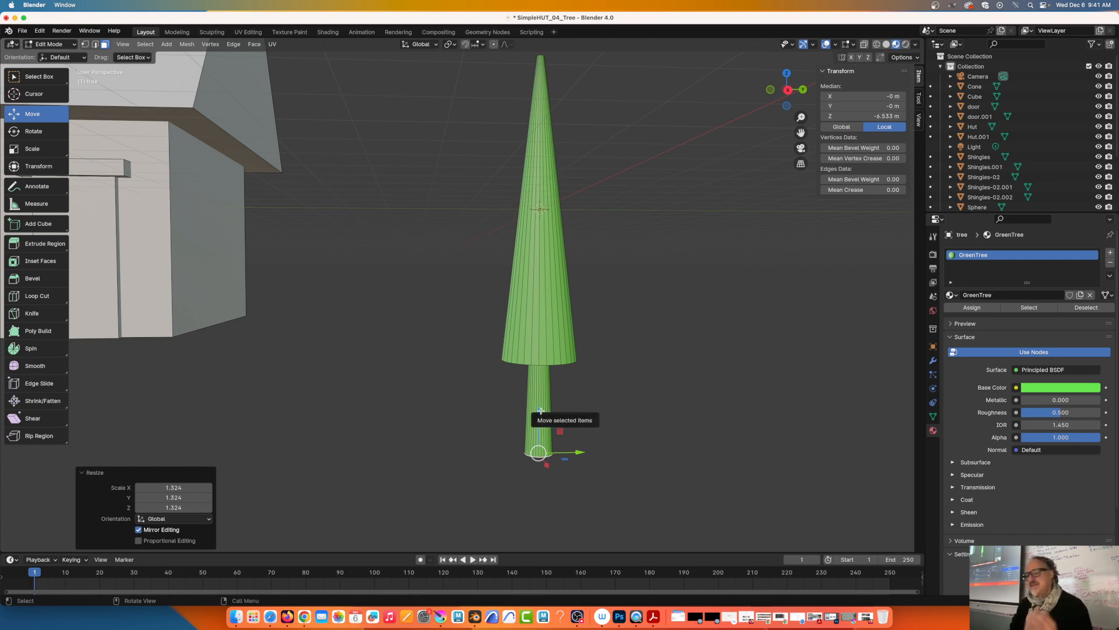
# Step: Add a second material slot to the tree with a new material named BaseTree
pyautogui.click(1110, 253)
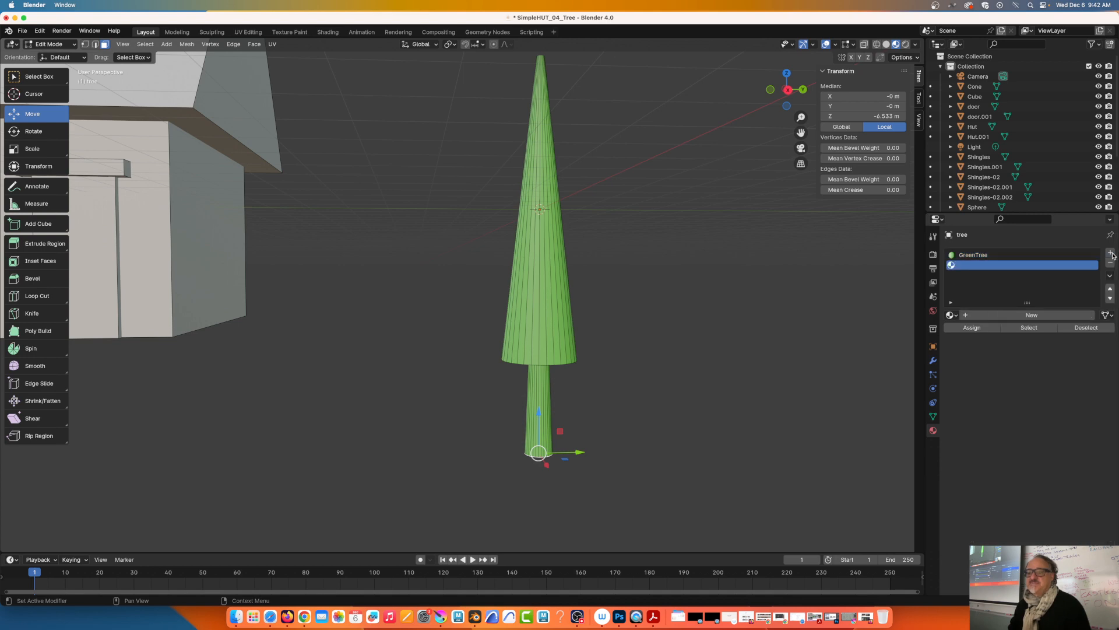
pyautogui.click(1019, 315)
pyautogui.click(1010, 316)
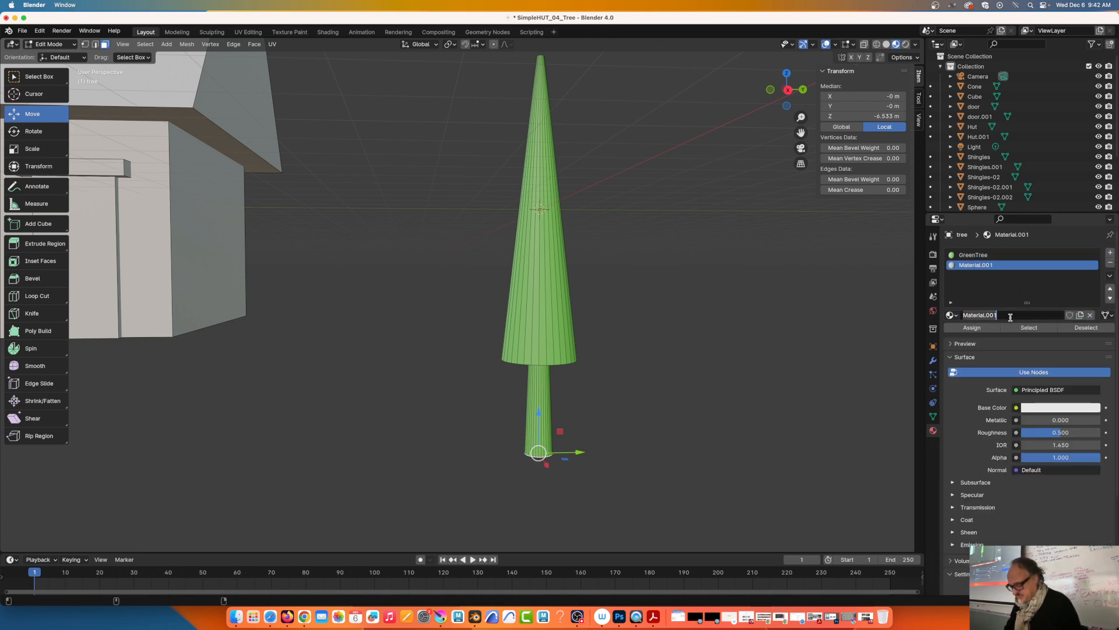
pyautogui.write('BaseTree')
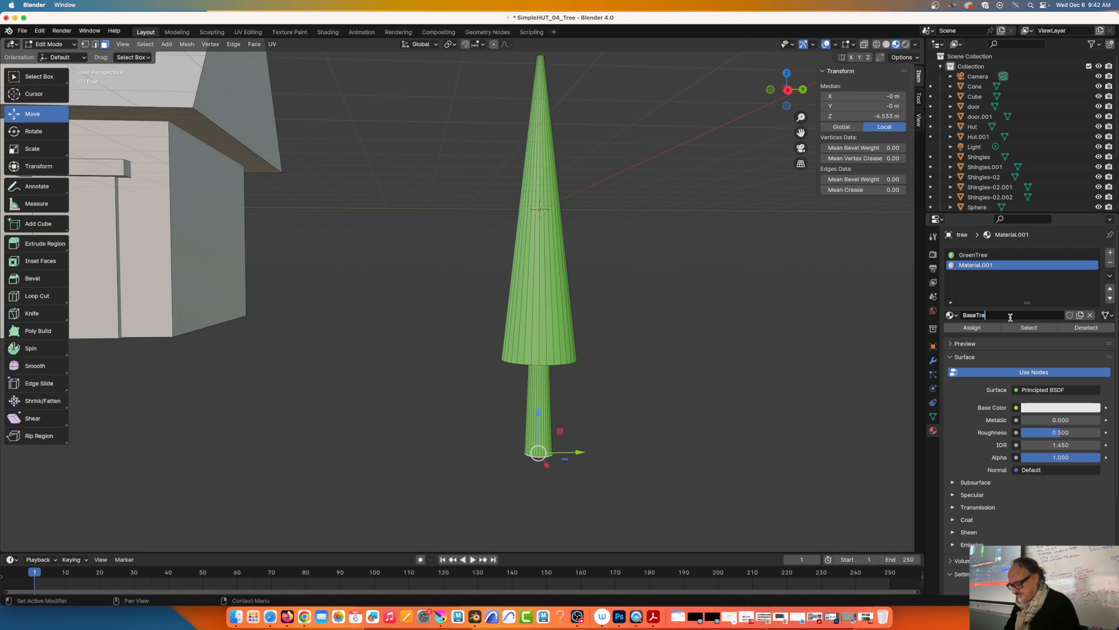
pyautogui.press('Return')
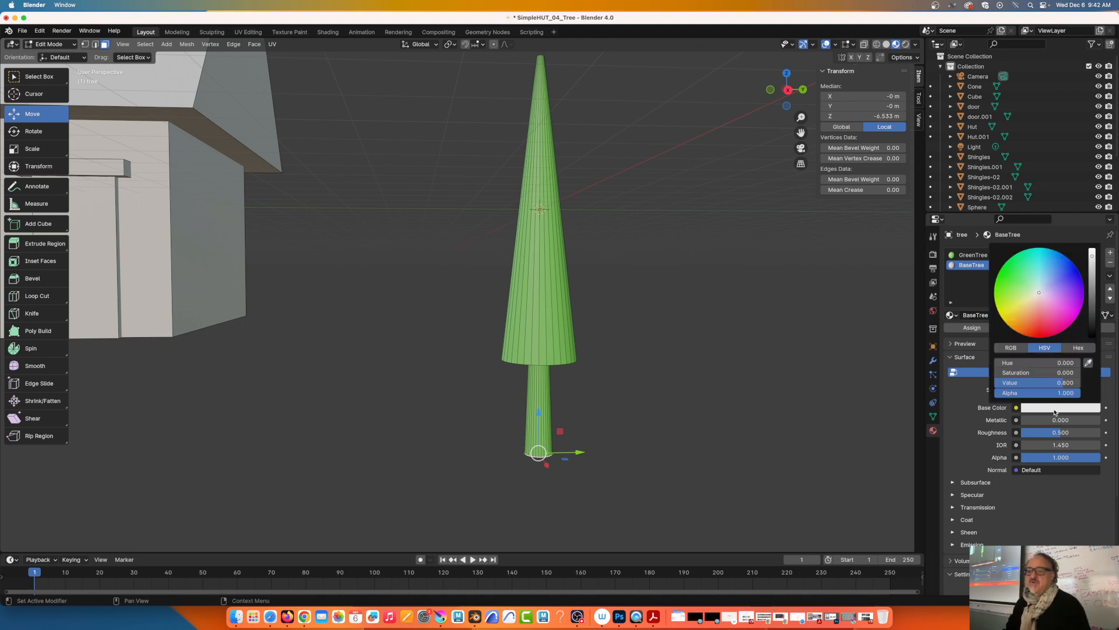
# Step: Set the base color of the BaseTree material to a dark brown
pyautogui.click(1060, 407)
pyautogui.moveTo(1036, 324); pyautogui.dragTo(1025, 334)
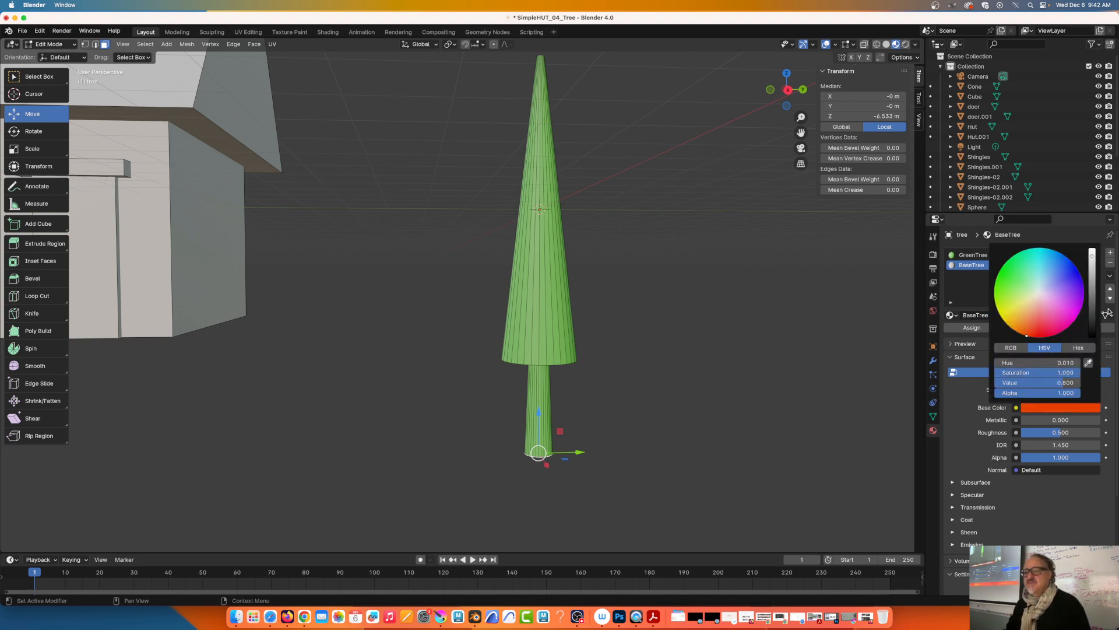
pyautogui.moveTo(1091, 294)
pyautogui.mouseDown()
pyautogui.moveTo(1092, 320)
pyautogui.moveTo(1092, 302)
pyautogui.mouseUp()
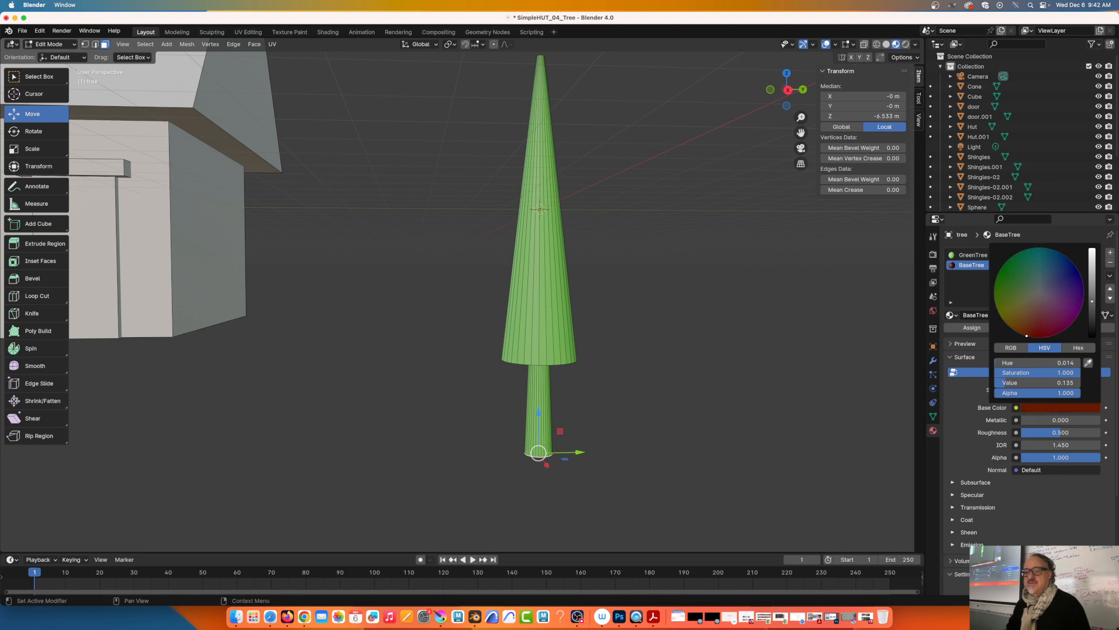
pyautogui.click(1019, 330)
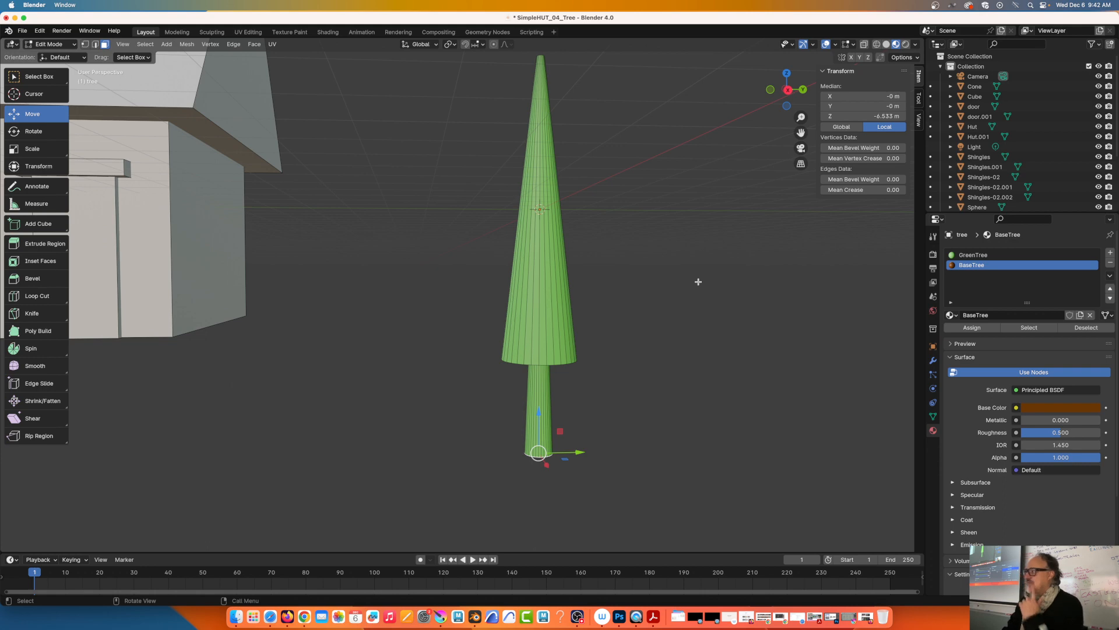
# Step: Select all trunk faces through the mesh in wireframe, assign BaseTree to them, and return to Material Preview shading and Object Mode
pyautogui.moveTo(477, 300); pyautogui.dragTo(445, 284, button='middle')
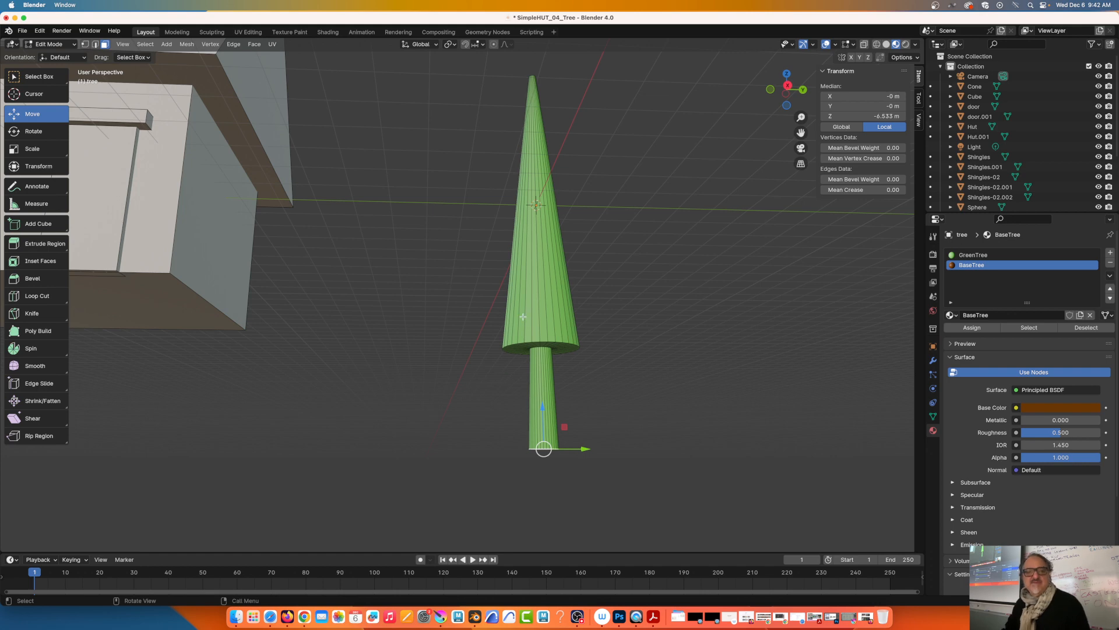
pyautogui.click(865, 46)
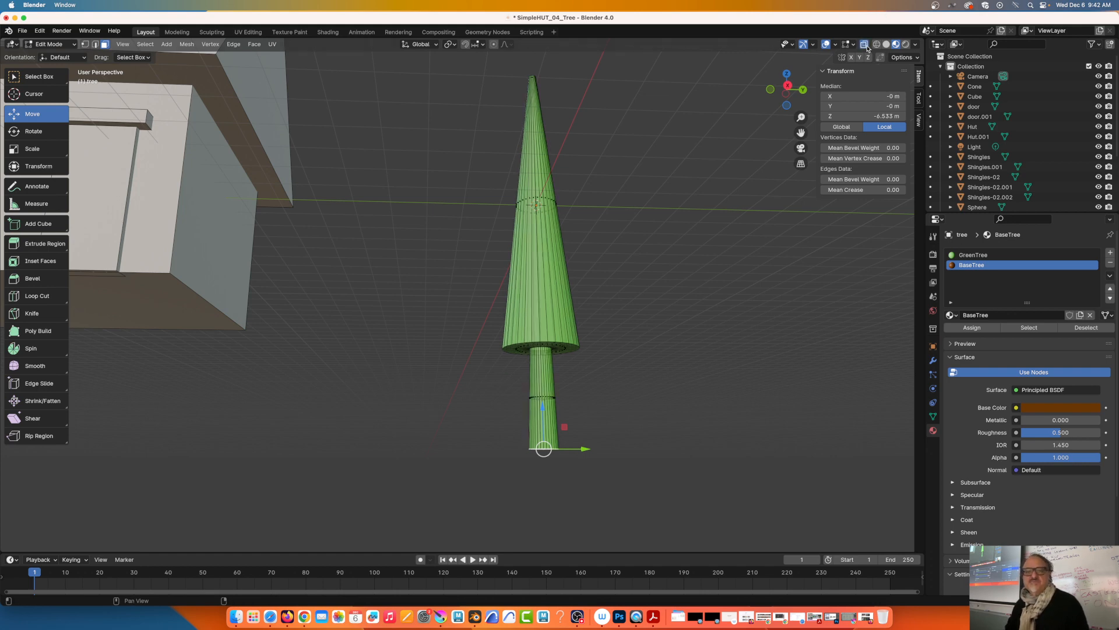
pyautogui.click(875, 46)
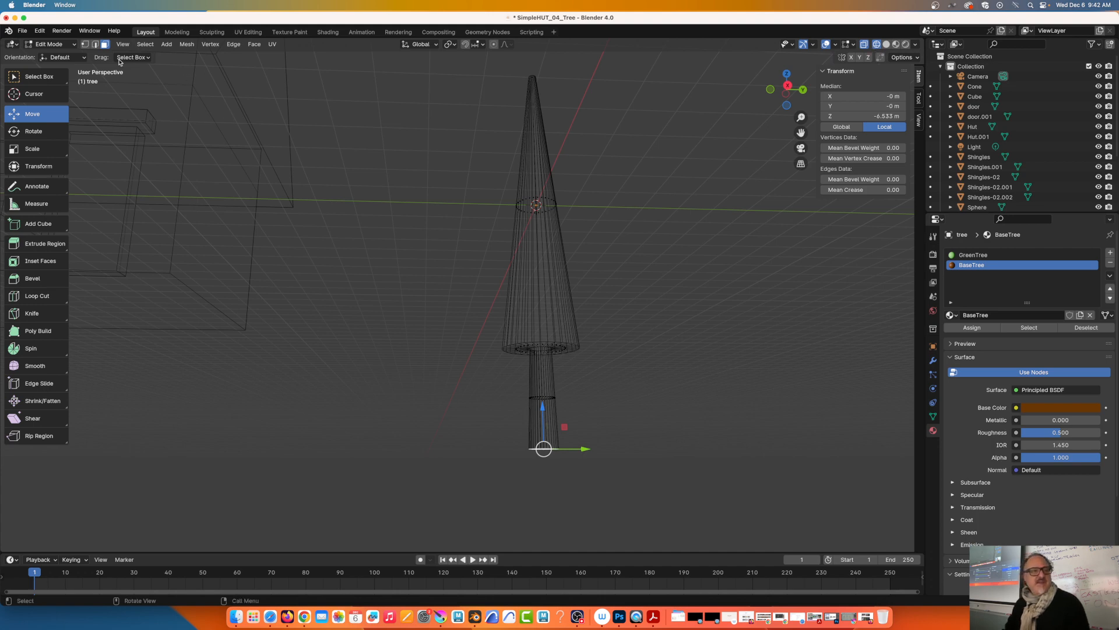
pyautogui.moveTo(491, 375); pyautogui.dragTo(600, 406)
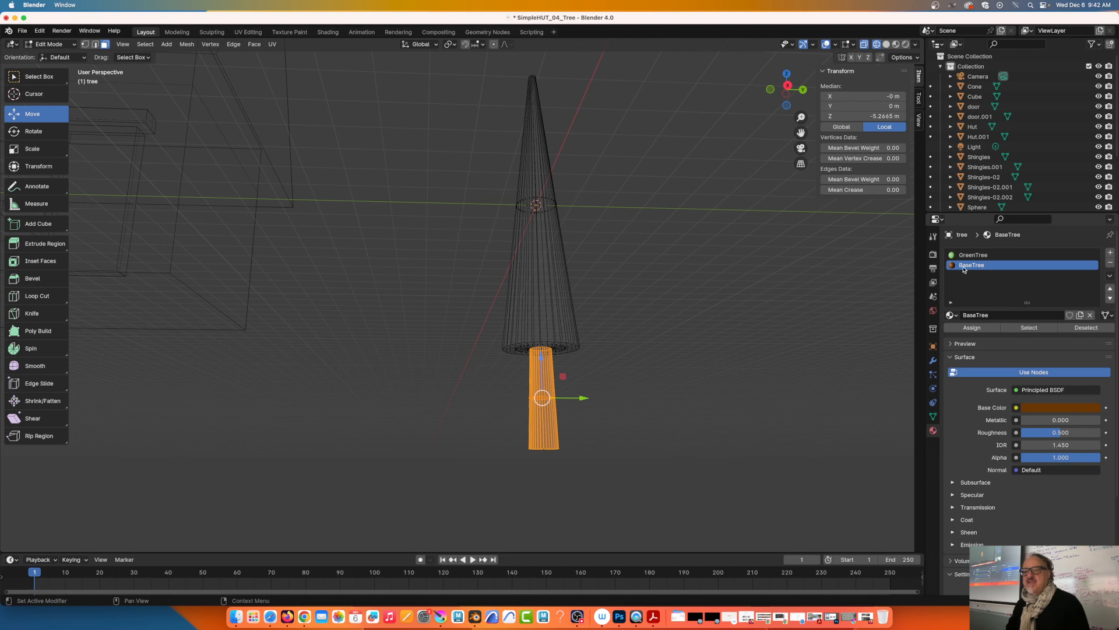
pyautogui.click(971, 328)
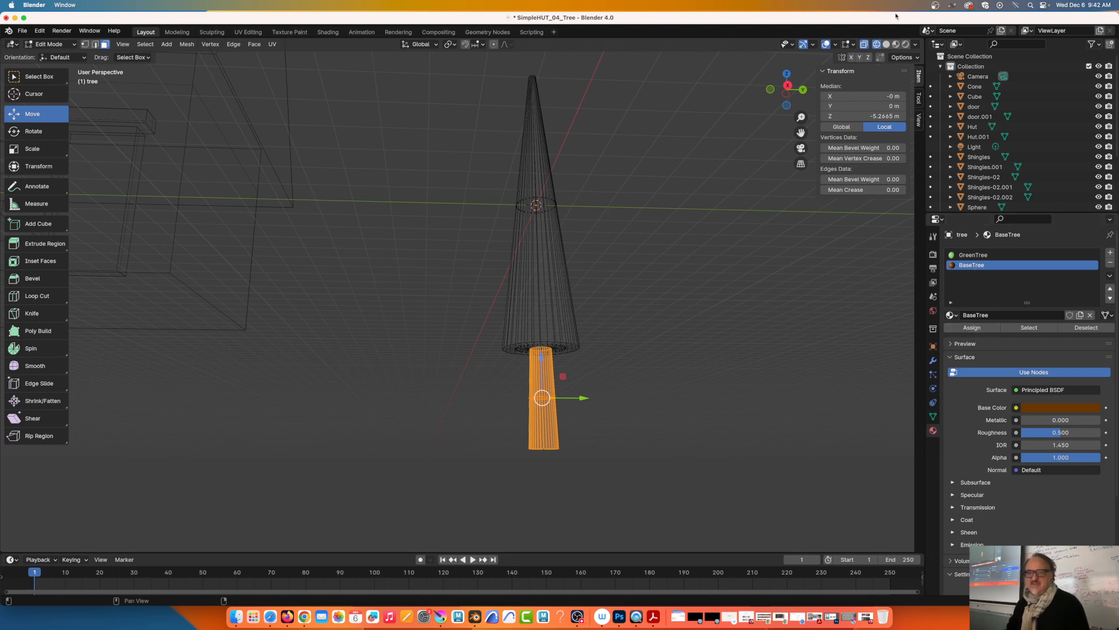
pyautogui.click(896, 44)
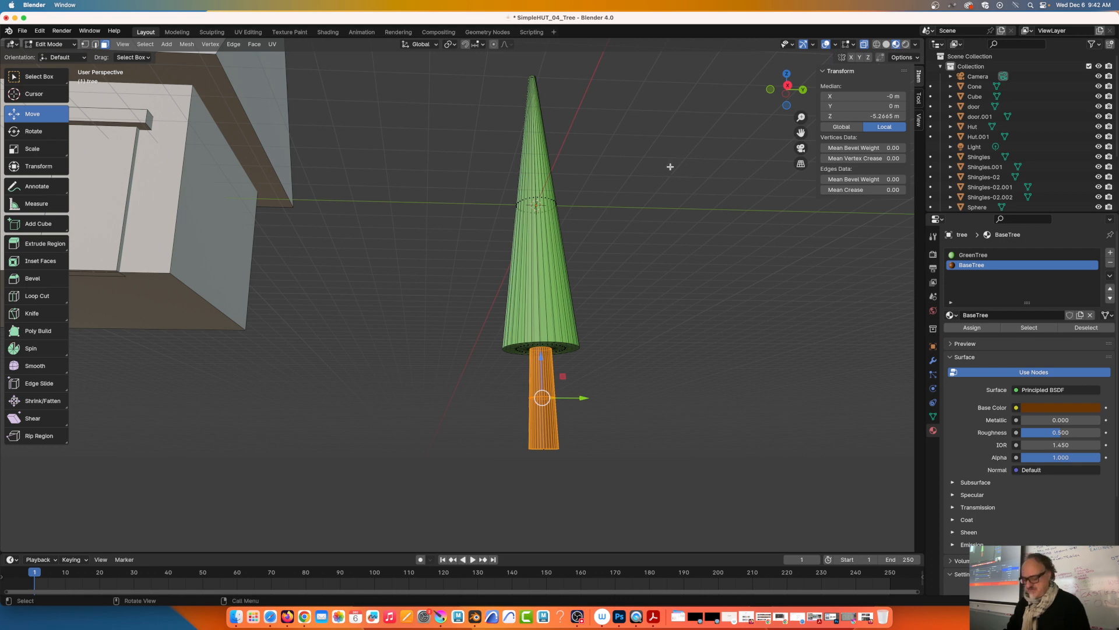
pyautogui.press('Tab')
# Step: Duplicate the tree three times in a row along Y, offsetting the copies by about 3.97 m, 3.15 m and 3.35 m
pyautogui.moveTo(439, 206); pyautogui.dragTo(507, 255, button='middle')
pyautogui.scroll(-3, 493, 237)
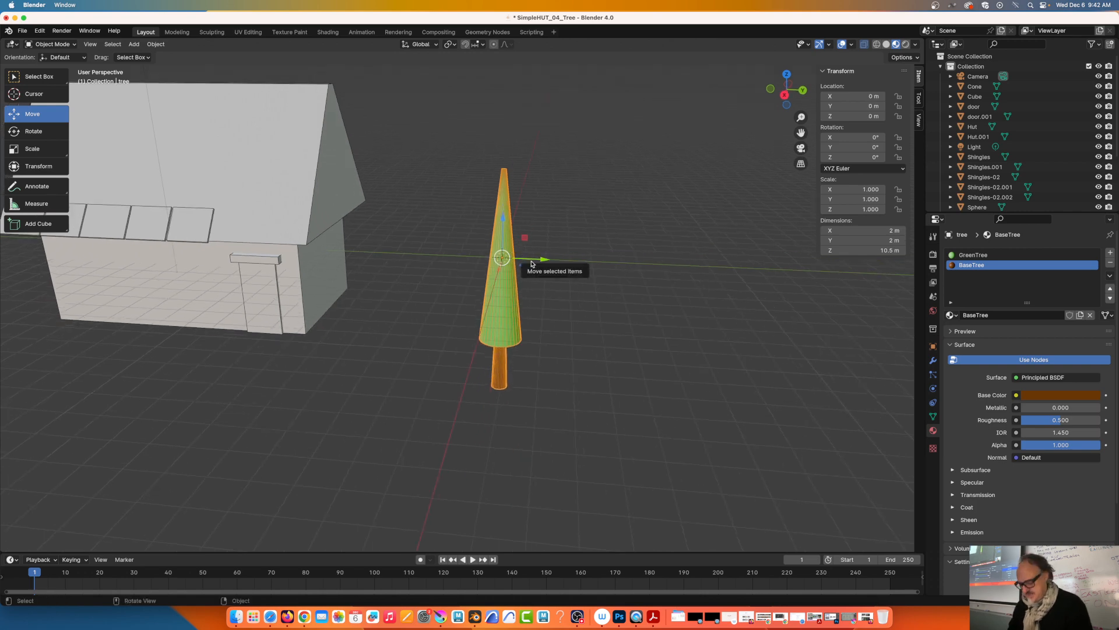
pyautogui.hotkey('shift', 'd')
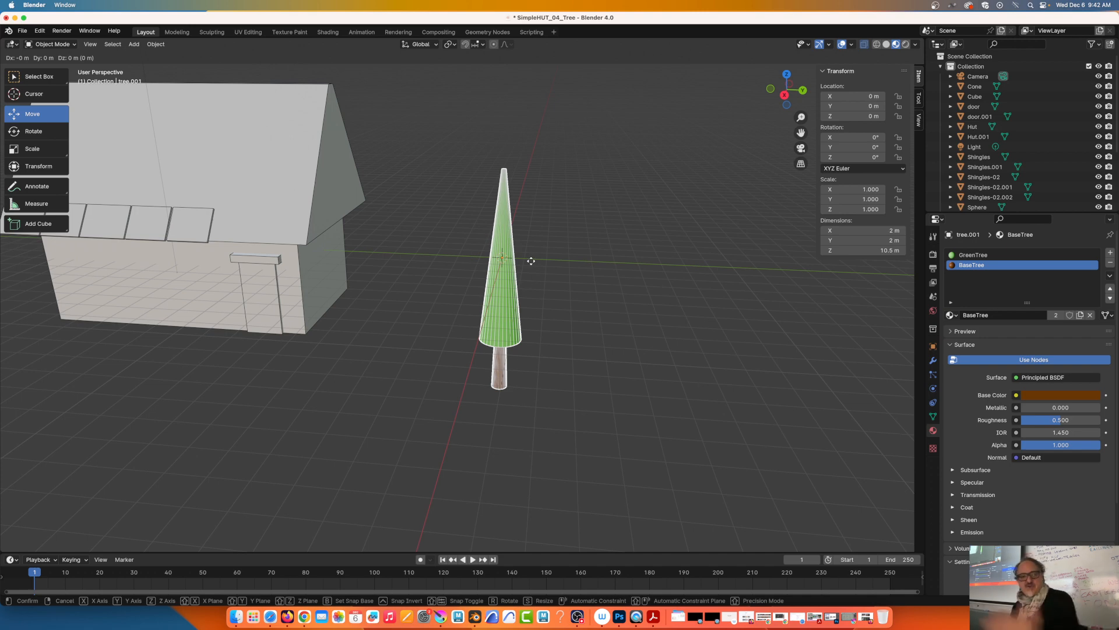
pyautogui.press('y')
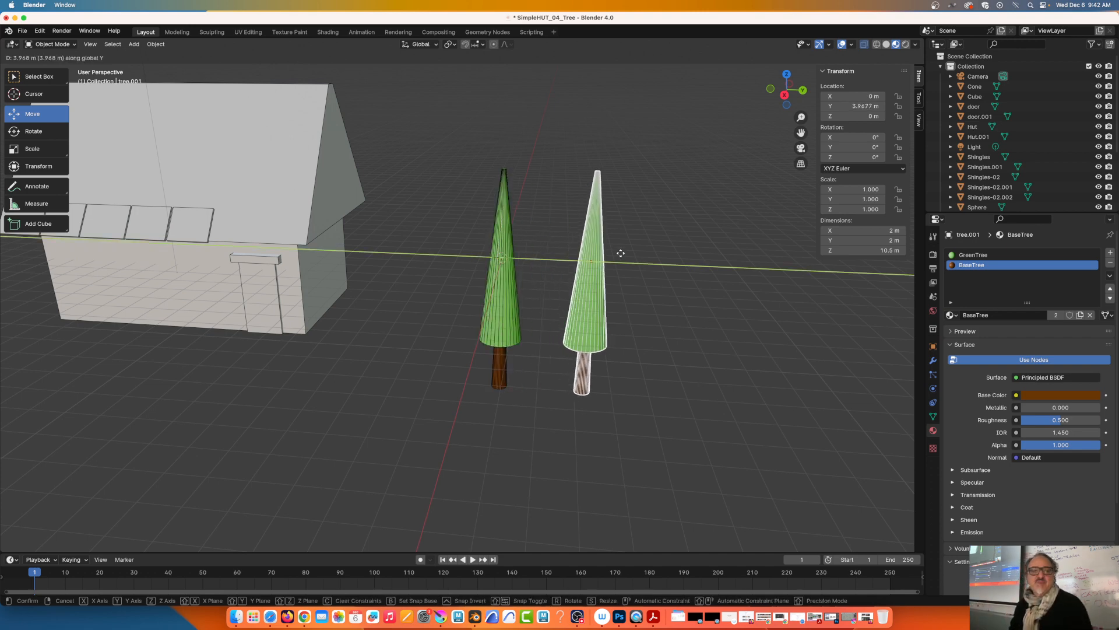
pyautogui.click(620, 255)
pyautogui.hotkey('shift', 'd')
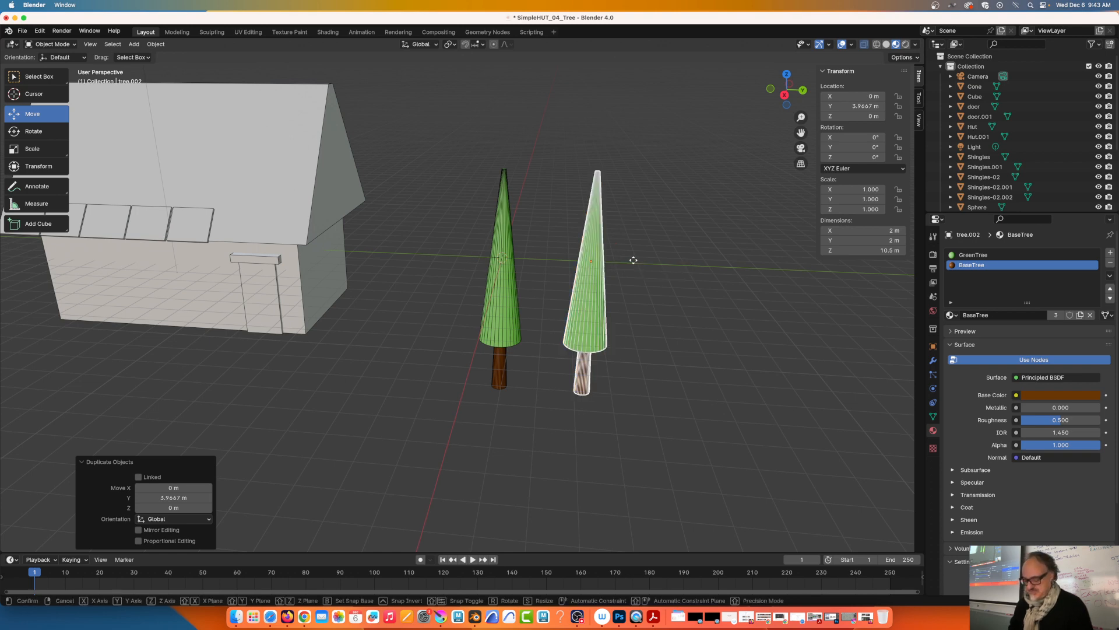
pyautogui.press('y')
pyautogui.click(699, 264)
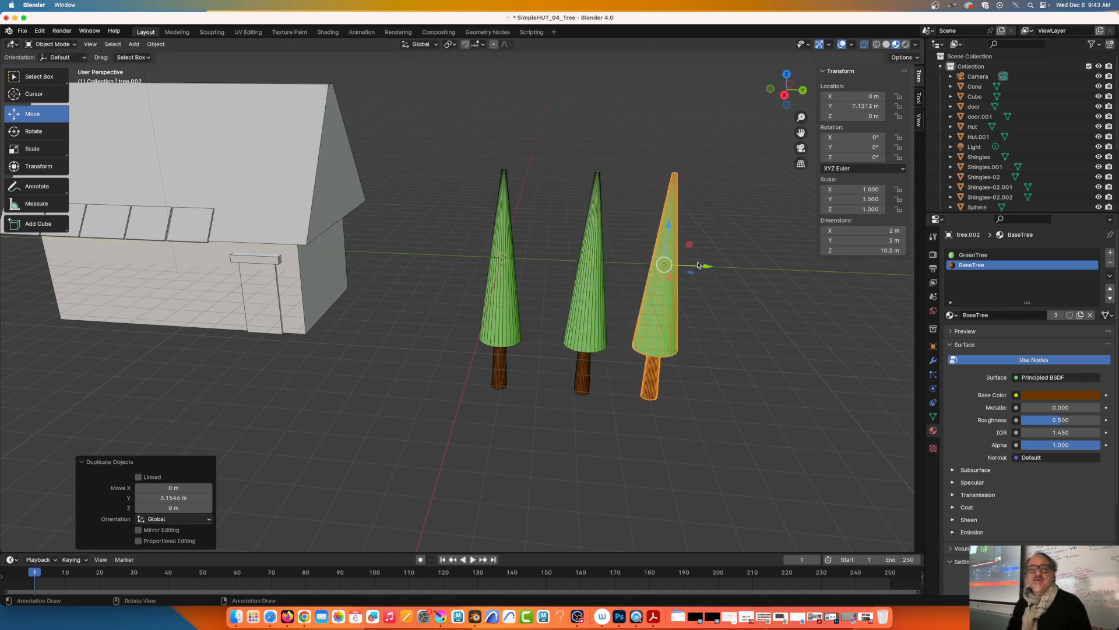
pyautogui.rightClick(661, 299)
pyautogui.click(660, 379)
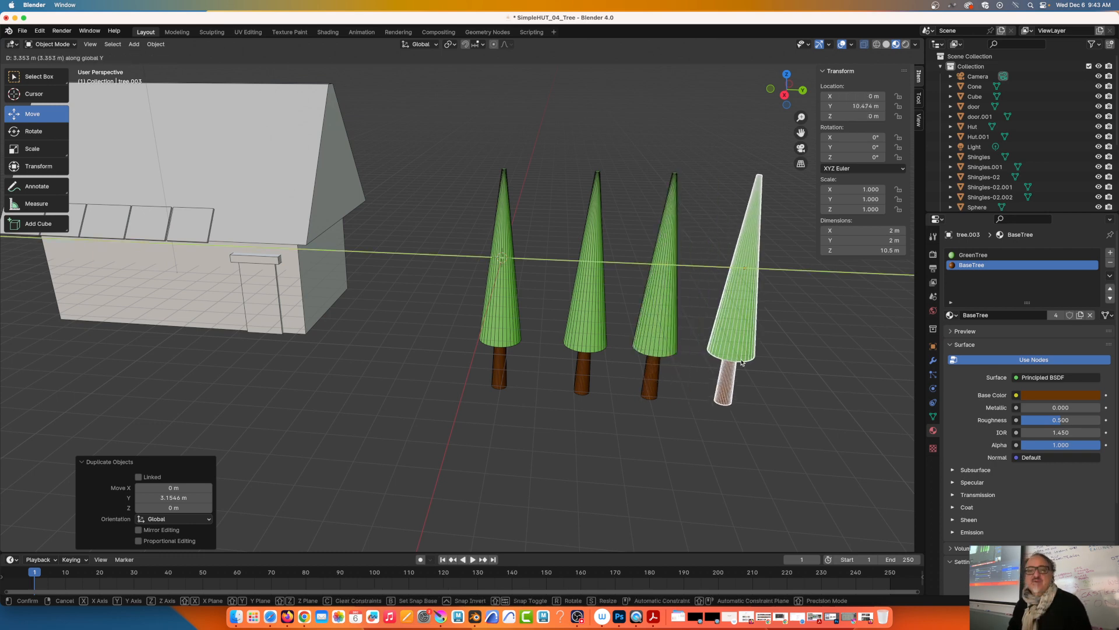
pyautogui.click(730, 380)
# Step: Scale the fourth tree to about 1.156 along Z, and stretch the third tree taller along Z as well
pyautogui.moveTo(595, 287); pyautogui.dragTo(592, 245, button='middle')
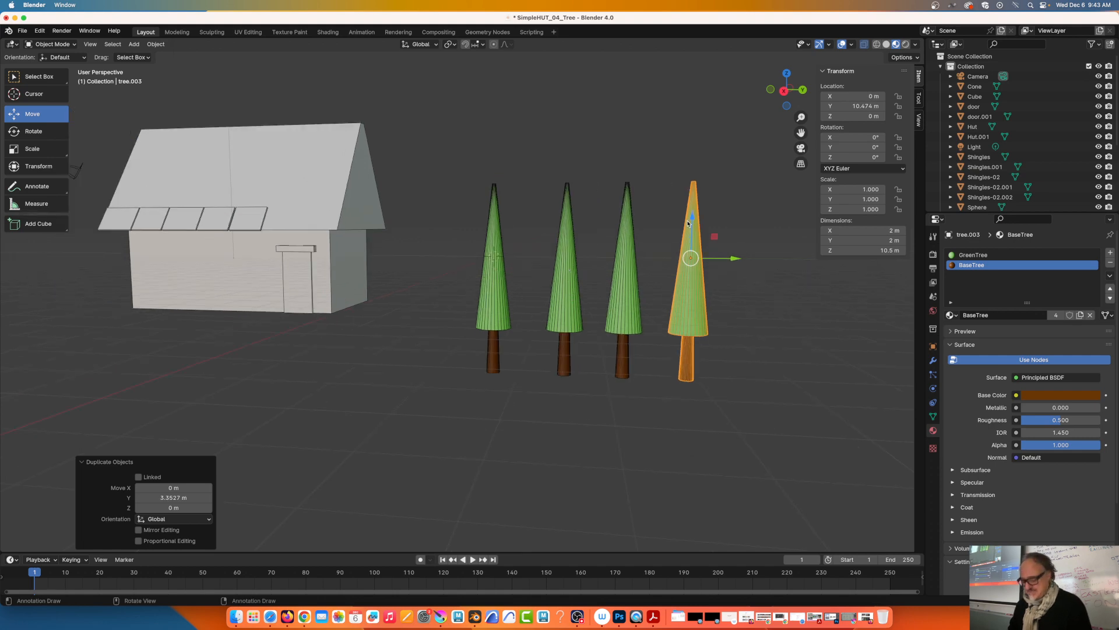
pyautogui.click(32, 148)
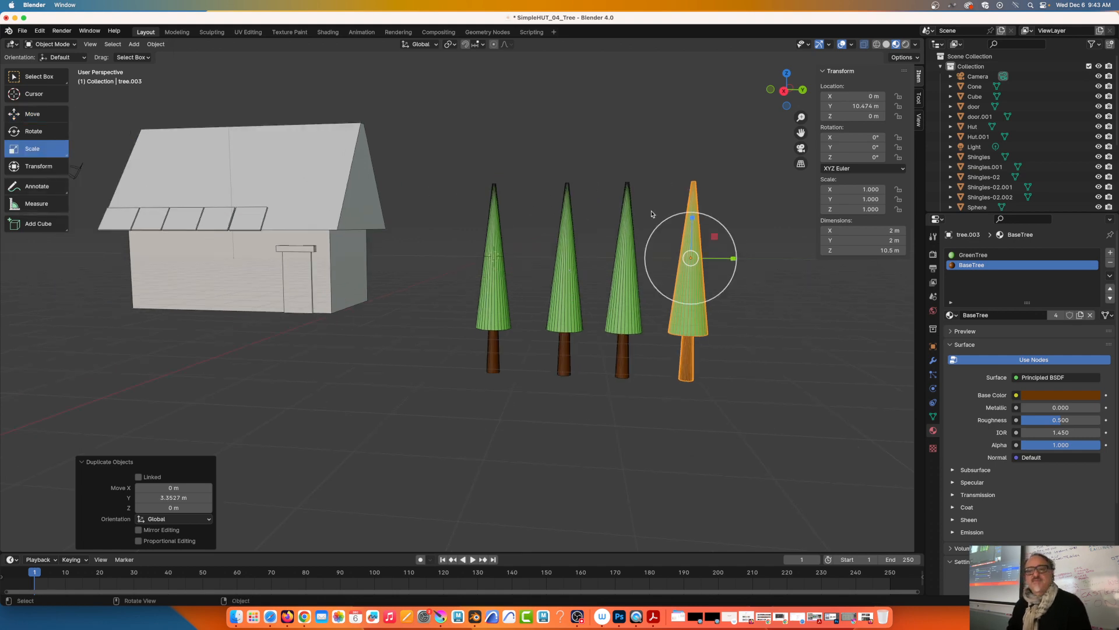
pyautogui.moveTo(692, 218); pyautogui.dragTo(694, 204)
pyautogui.click(627, 230)
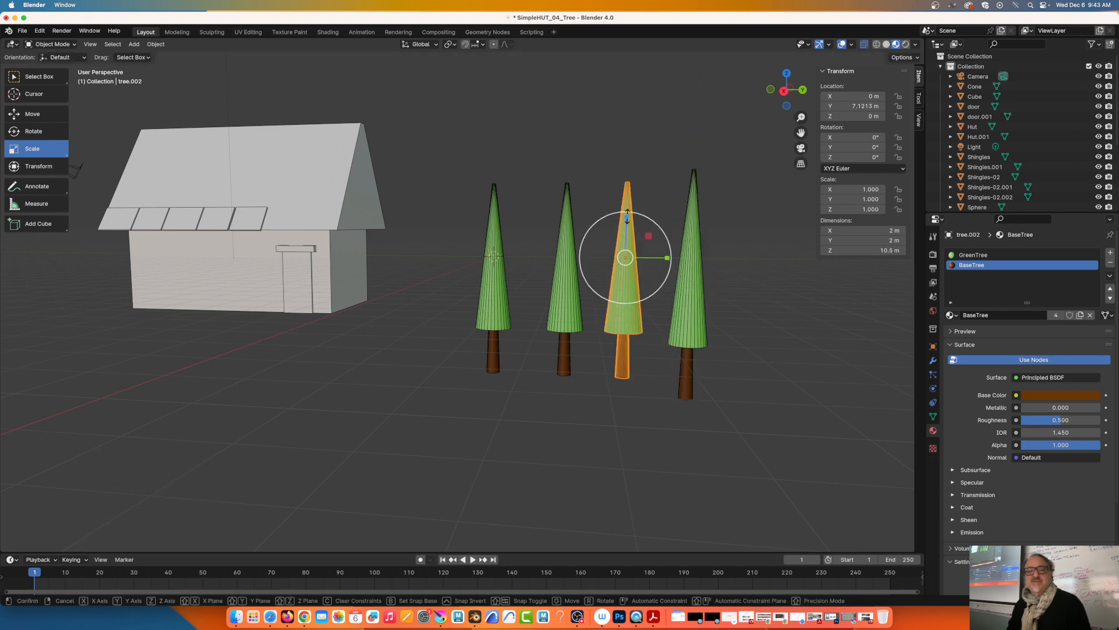
pyautogui.moveTo(626, 230); pyautogui.dragTo(575, 236)
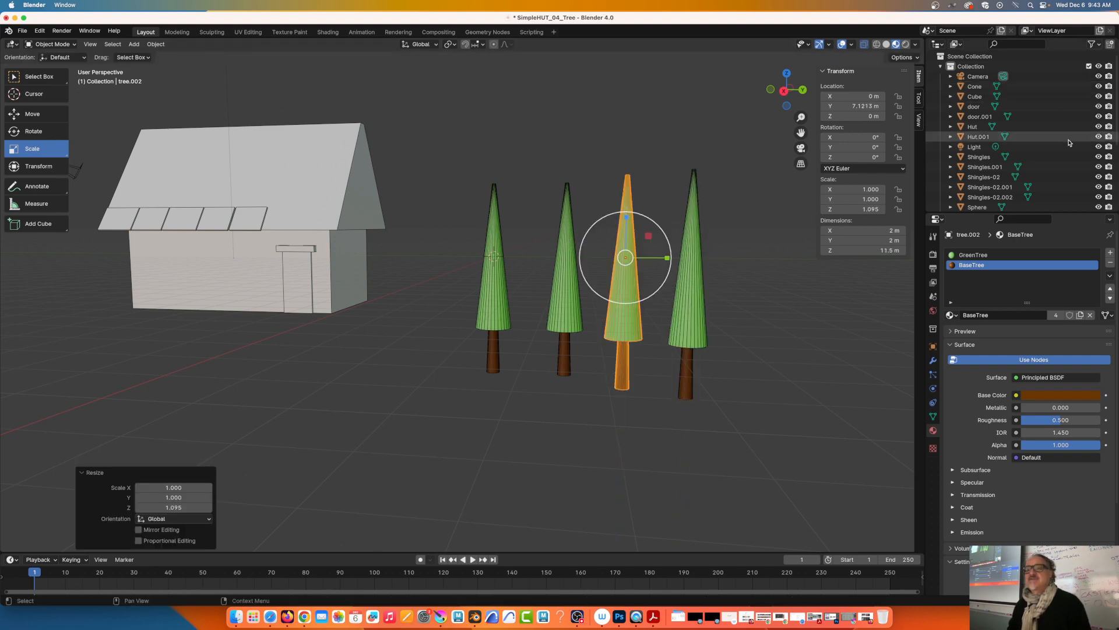
pyautogui.scroll(-5, 959, 170)
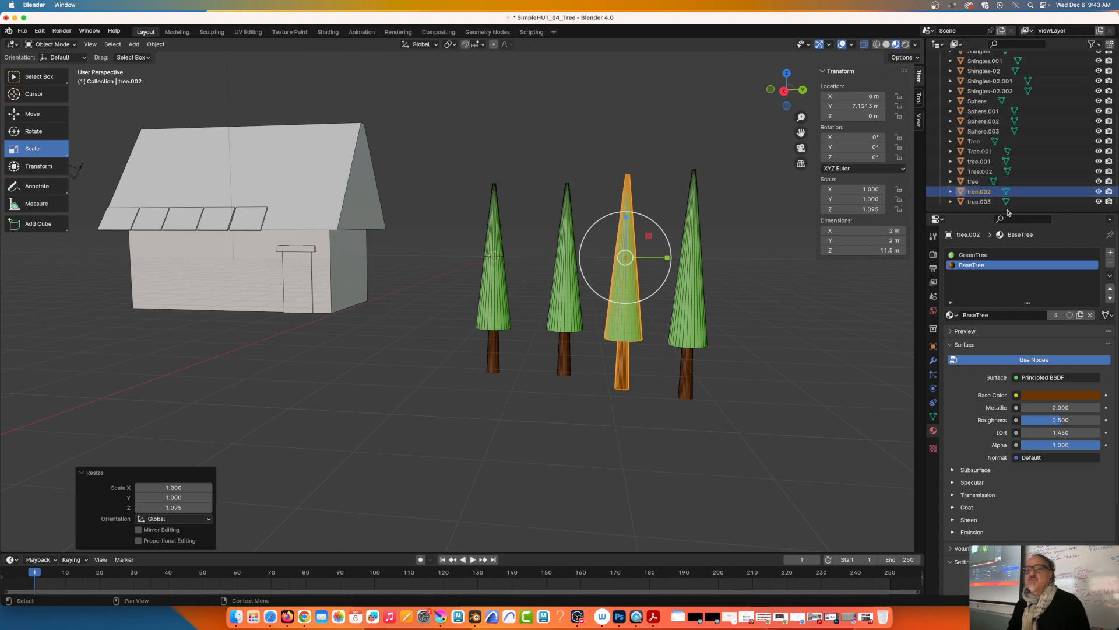
pyautogui.moveTo(508, 260); pyautogui.dragTo(615, 309, button='middle')
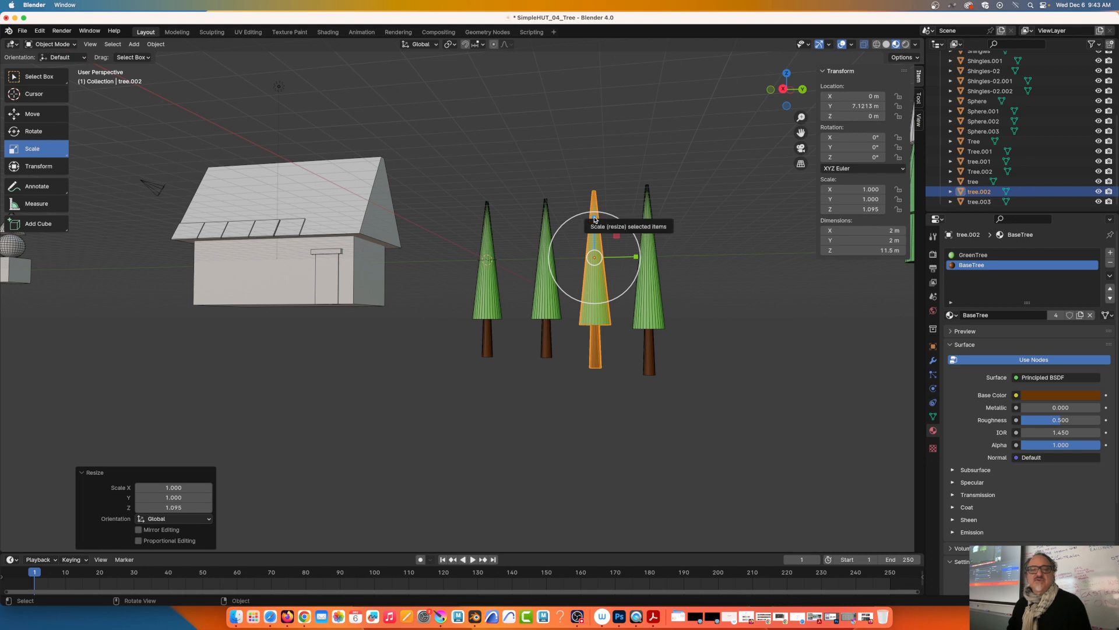
pyautogui.moveTo(595, 217); pyautogui.dragTo(601, 266)
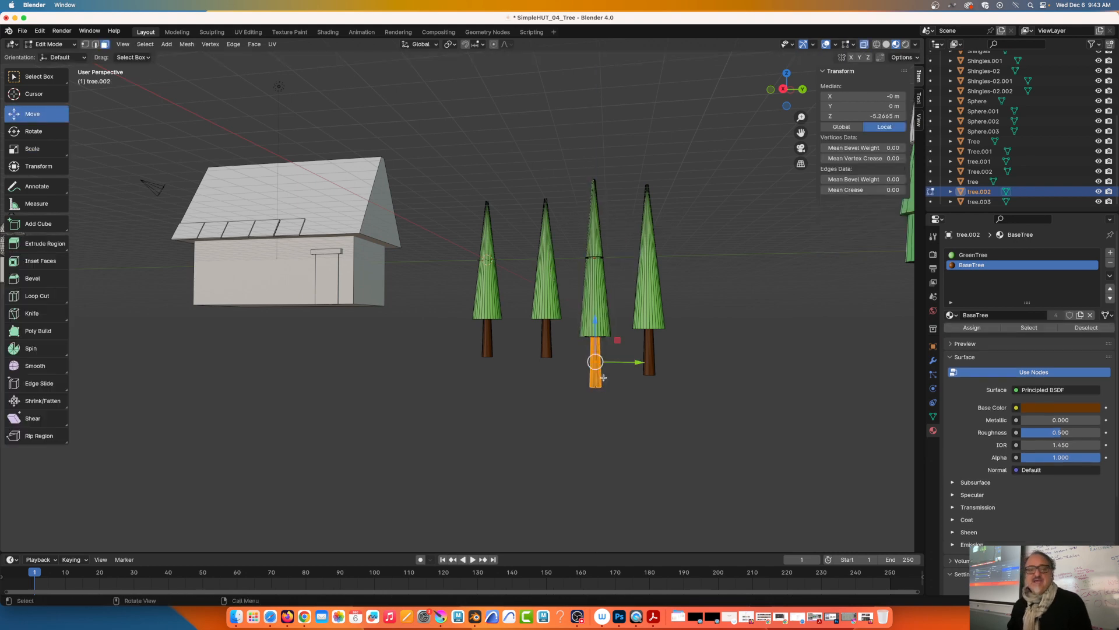
# Step: Shorten the third tree's trunk by moving its bottom vertices up about 1.43 m along Z in wireframe, and return to Object Mode
pyautogui.press('Tab')
pyautogui.click(876, 44)
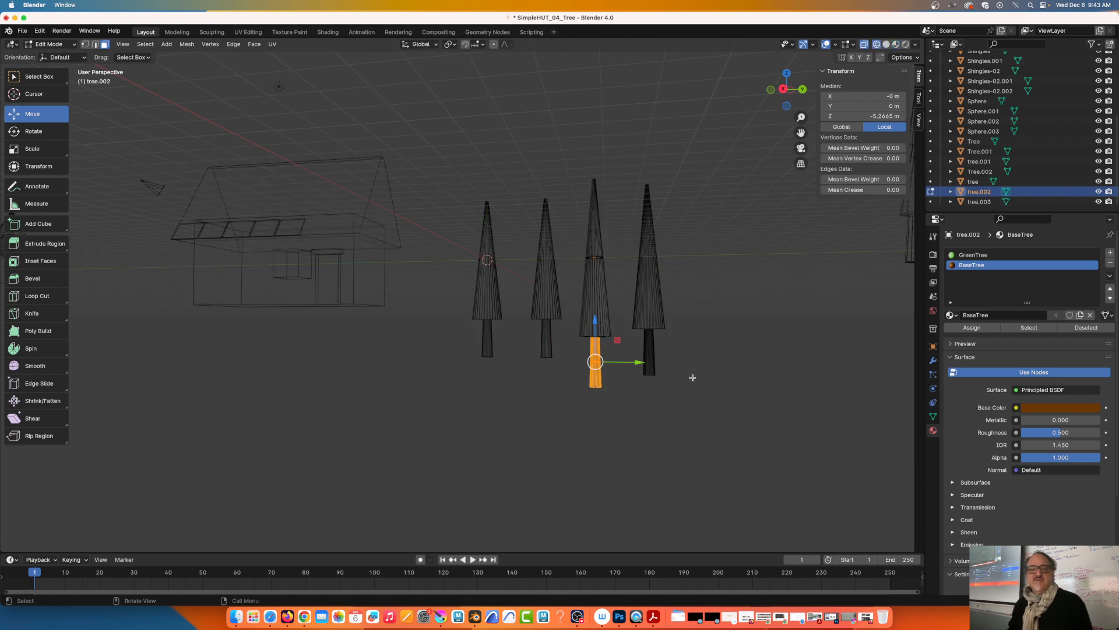
pyautogui.click(85, 44)
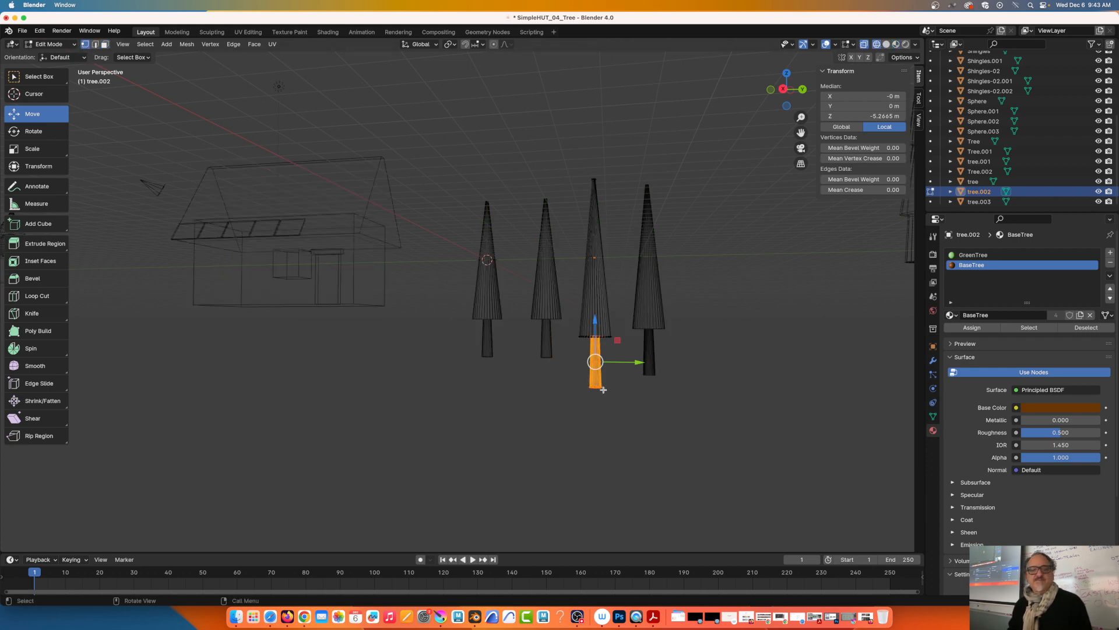
pyautogui.scroll(2, 605, 387)
pyautogui.moveTo(606, 387); pyautogui.dragTo(600, 379, button='middle')
pyautogui.moveTo(600, 380); pyautogui.dragTo(694, 444)
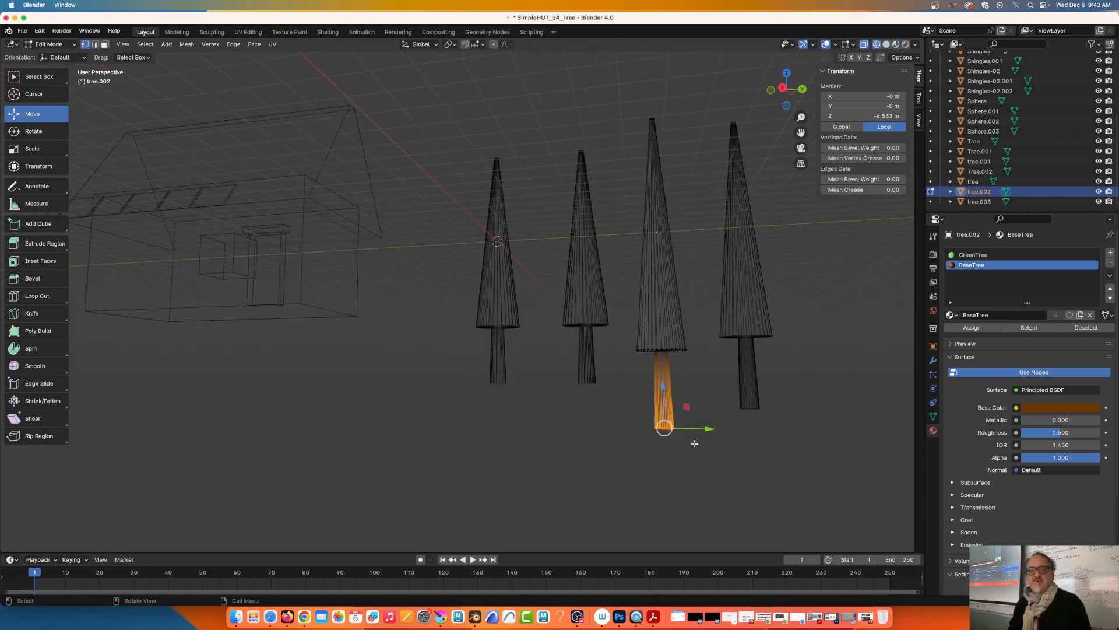
pyautogui.moveTo(663, 388); pyautogui.dragTo(662, 358)
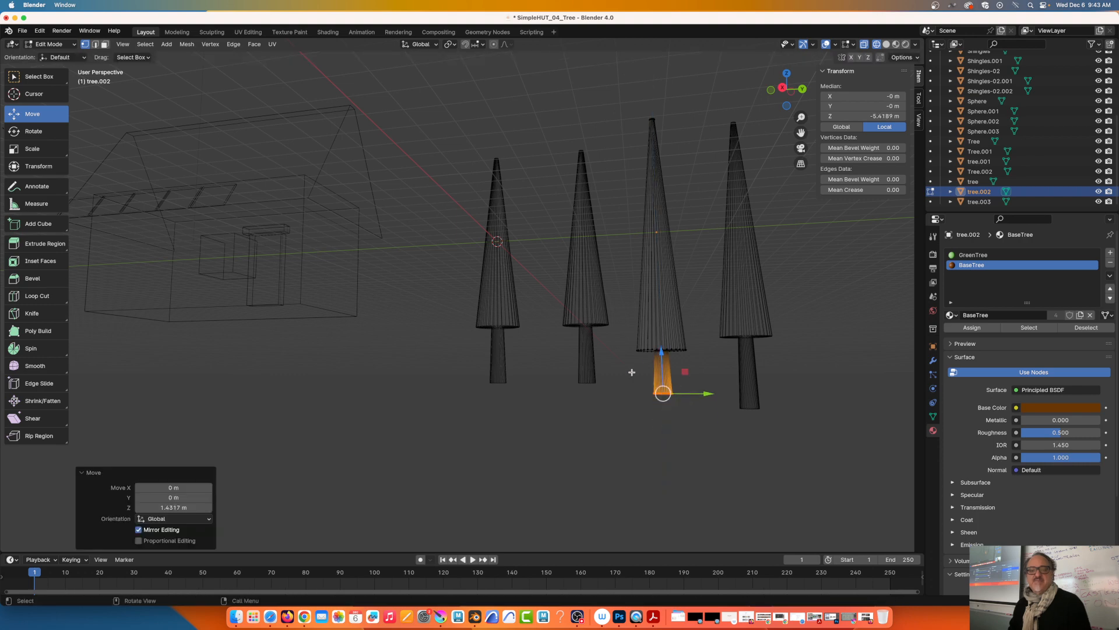
pyautogui.moveTo(632, 372); pyautogui.dragTo(579, 379, button='middle')
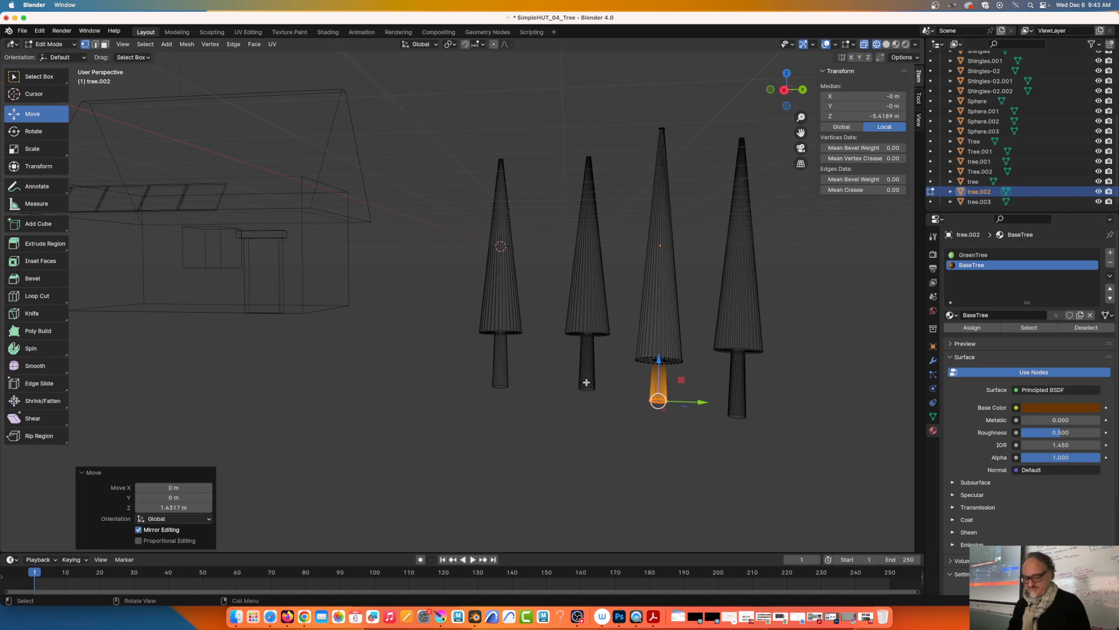
pyautogui.press('Tab')
# Step: Adjust the fourth tree's trunk length by raising its bottom vertices about 0.65 m along Z and lowering them again about 0.52 m
pyautogui.click(749, 310)
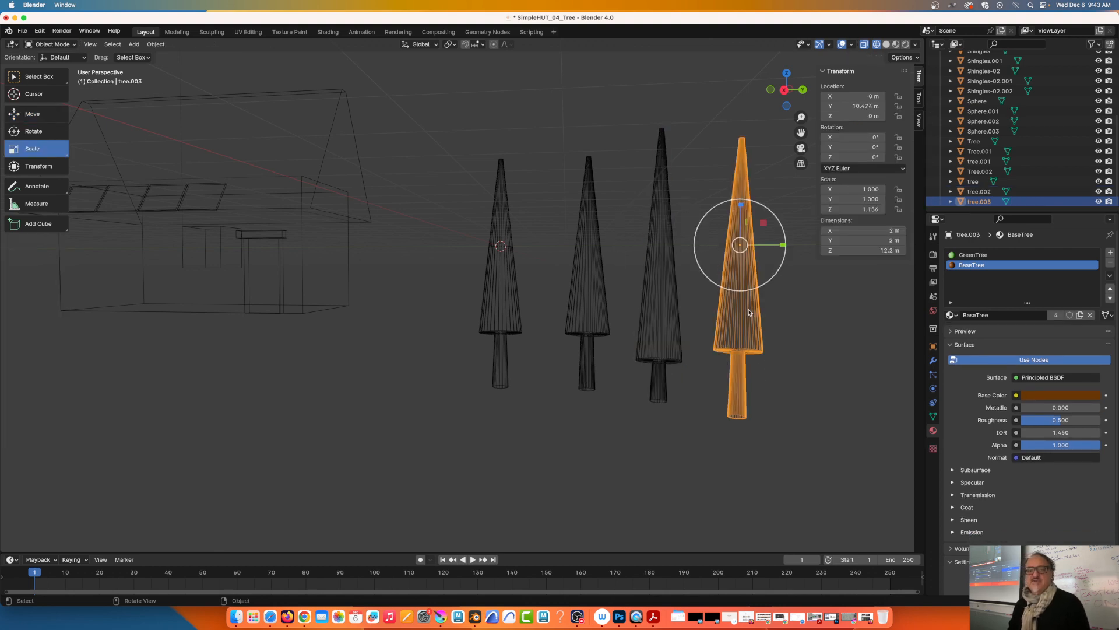
pyautogui.moveTo(749, 311); pyautogui.dragTo(747, 316, button='middle')
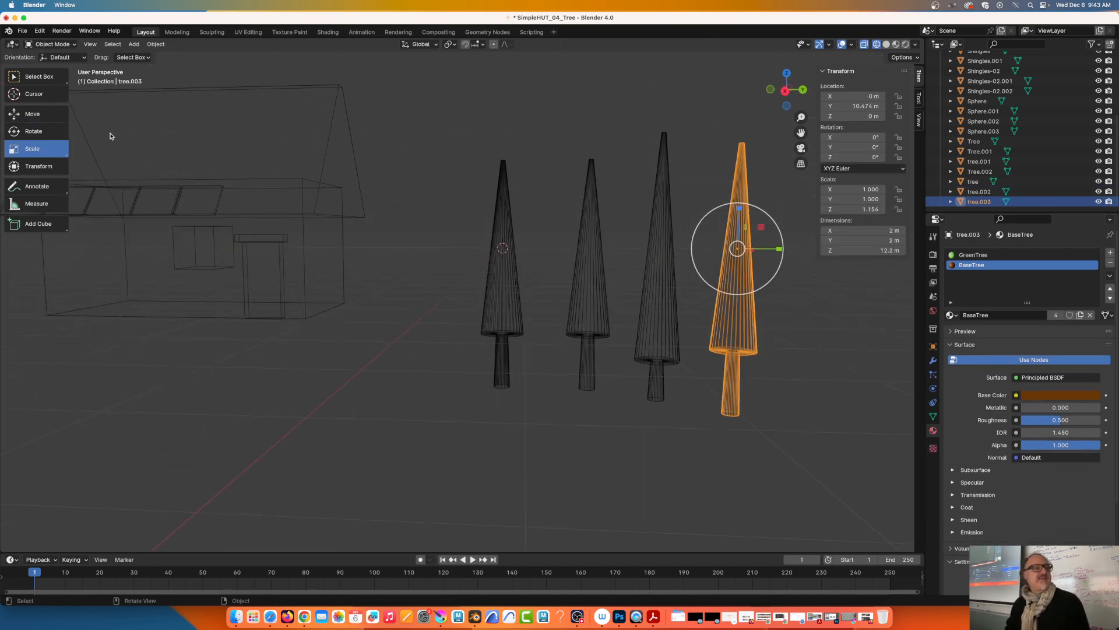
pyautogui.click(51, 44)
pyautogui.click(62, 69)
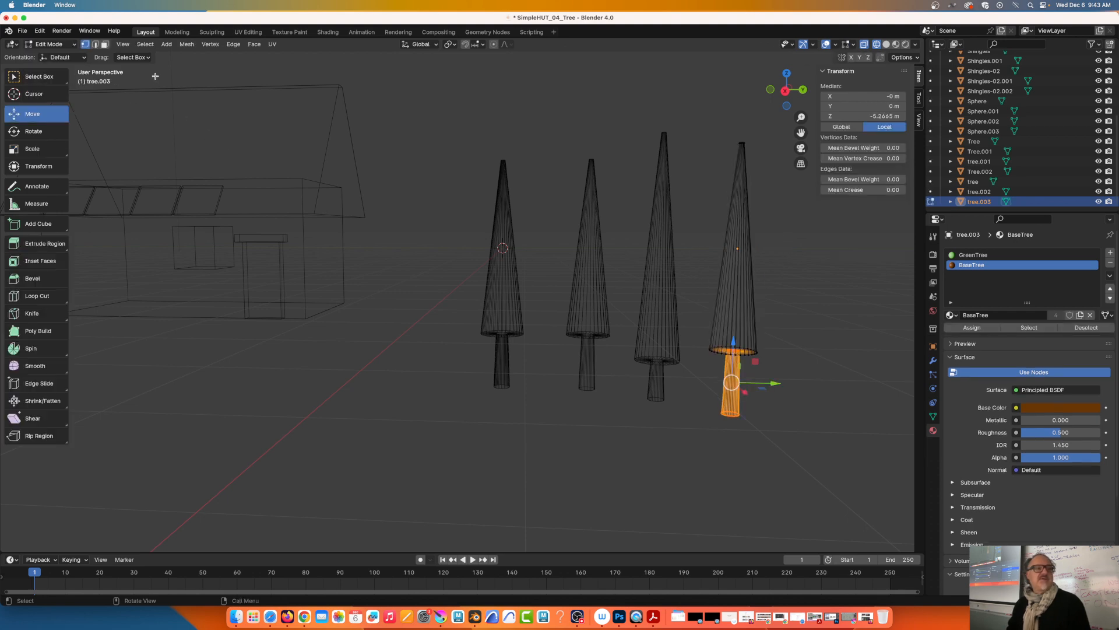
pyautogui.moveTo(699, 394); pyautogui.dragTo(776, 437)
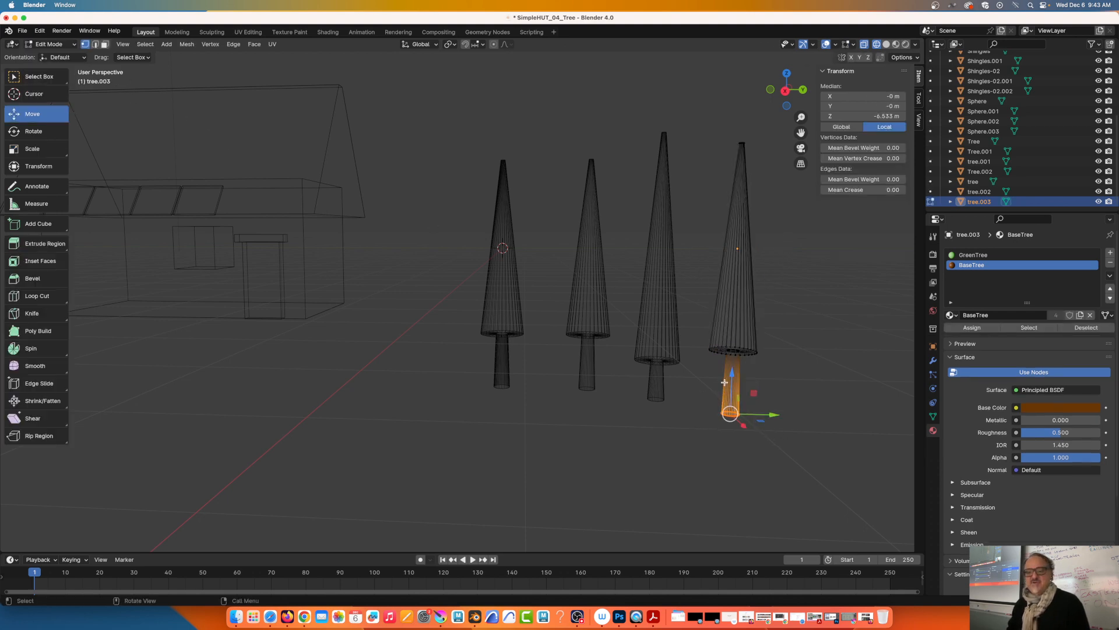
pyautogui.moveTo(732, 384); pyautogui.dragTo(732, 364)
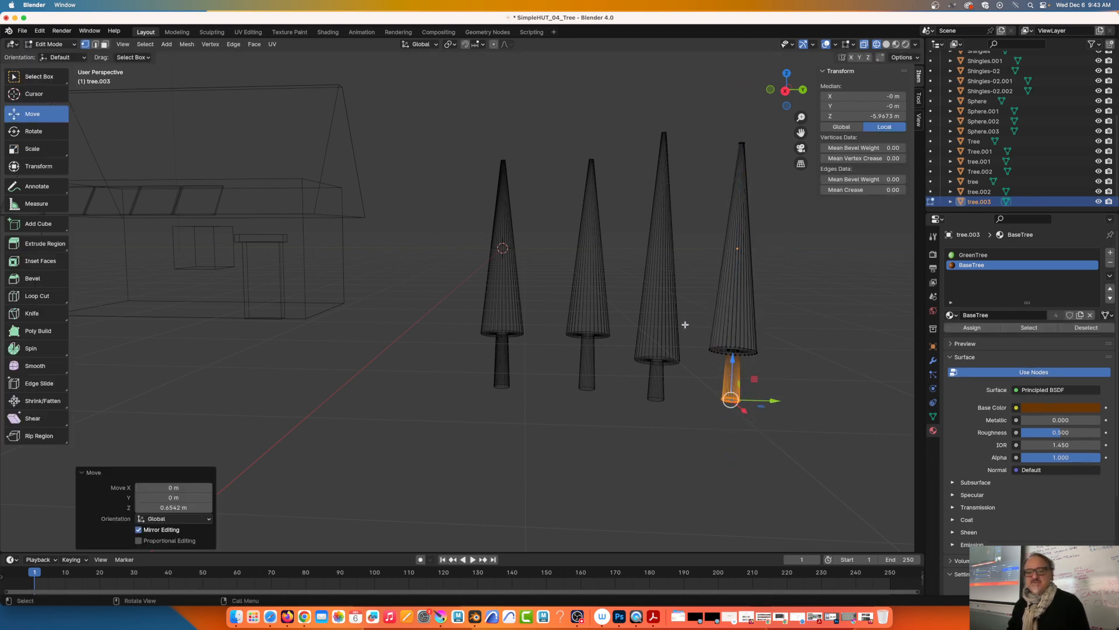
pyautogui.moveTo(682, 322); pyautogui.dragTo(712, 368, button='middle')
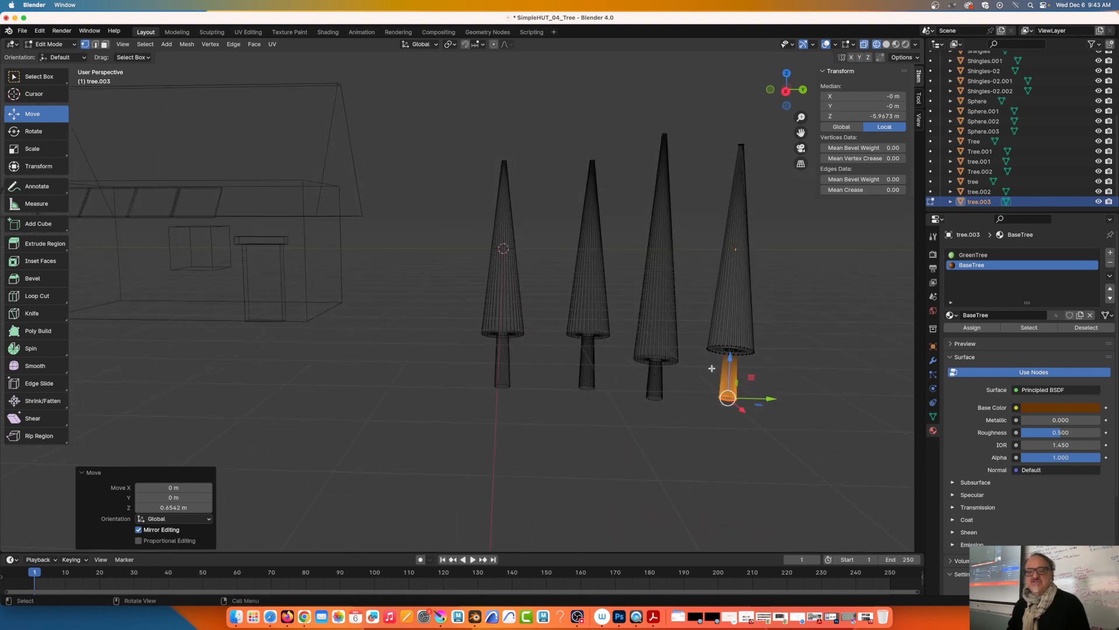
pyautogui.moveTo(729, 366); pyautogui.dragTo(730, 378)
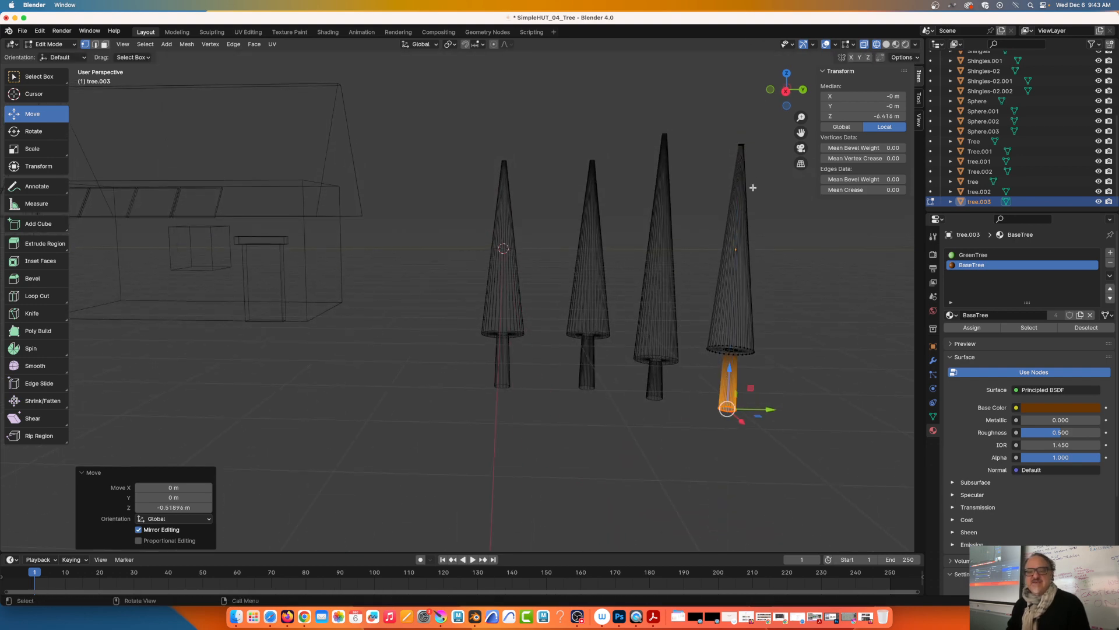
# Step: Raise the fourth tree's tip about 3.07 m along Z, and switch to the right orthographic view in Object Mode
pyautogui.click(741, 145)
pyautogui.moveTo(744, 127); pyautogui.dragTo(749, 78)
pyautogui.moveTo(692, 137); pyautogui.dragTo(593, 237, button='middle')
pyautogui.click(783, 92)
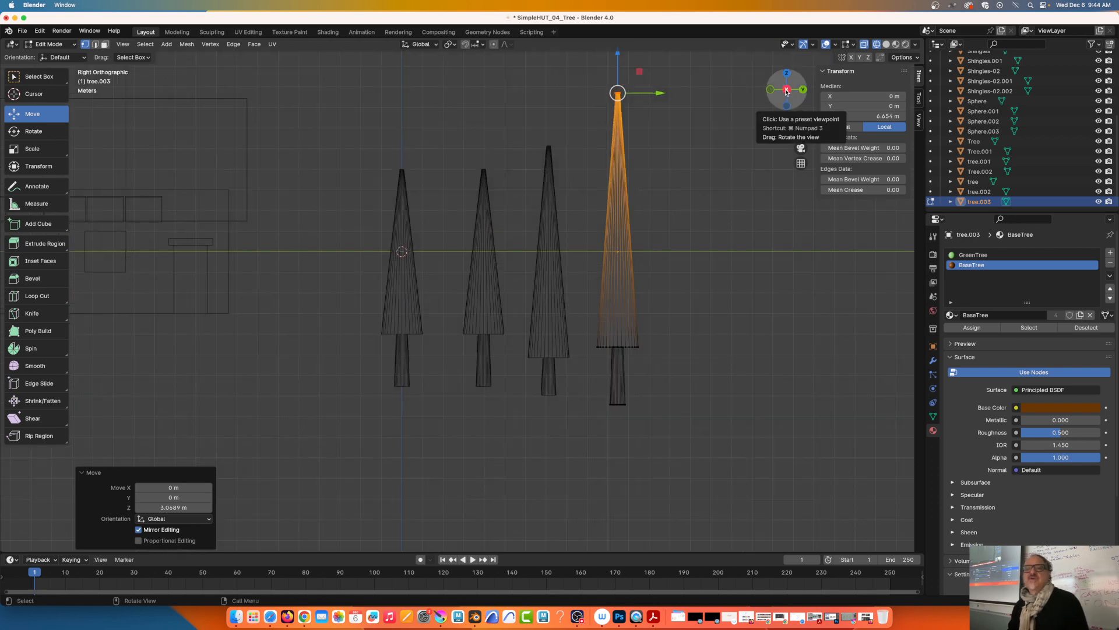
pyautogui.click(803, 91)
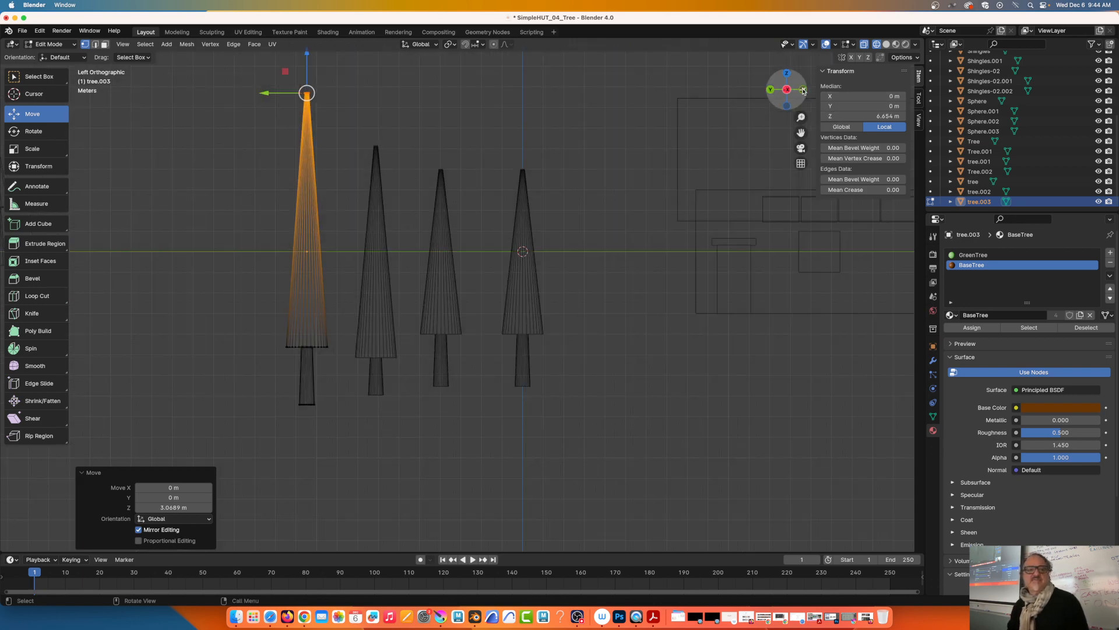
pyautogui.click(786, 90)
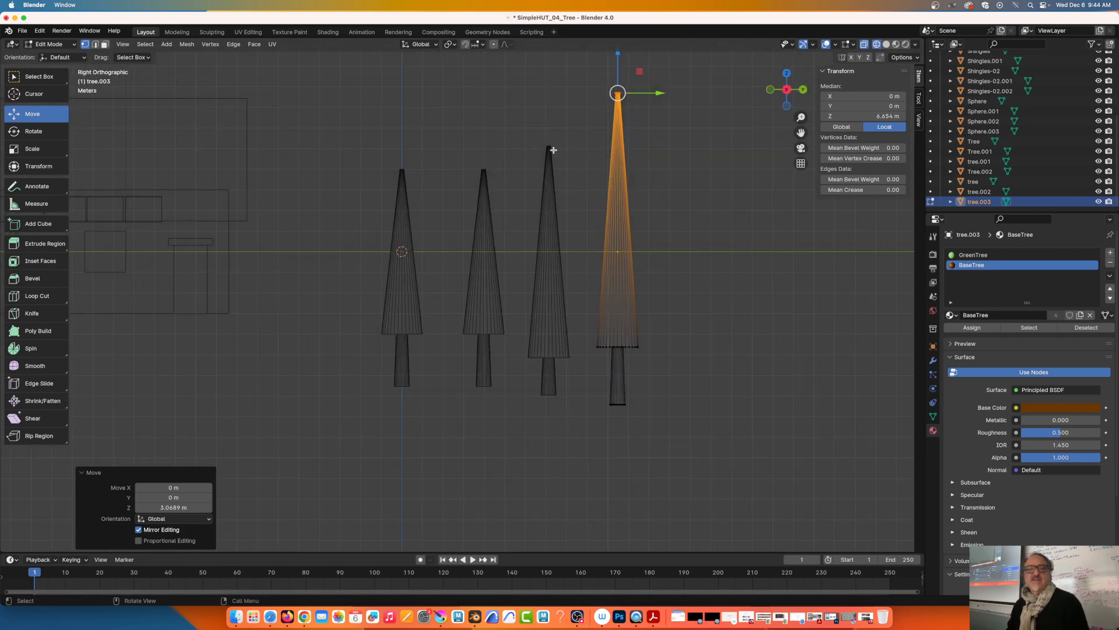
pyautogui.press('Tab')
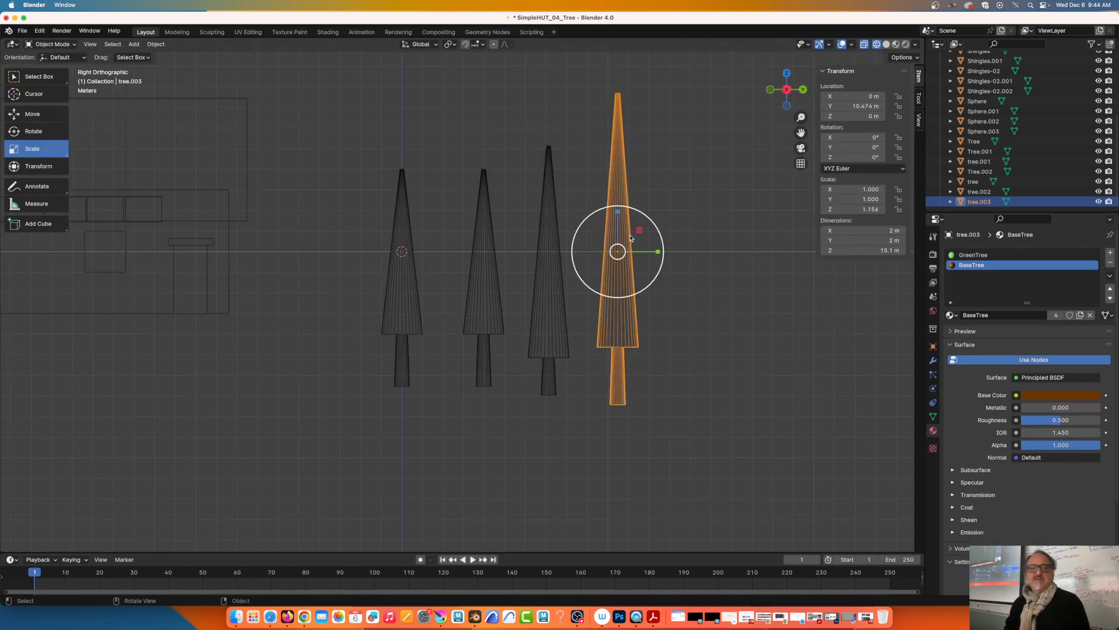
# Step: Move the fourth, third and second trees up along Z to align their trunk bases, raising the second about 0.51 m
pyautogui.click(19, 115)
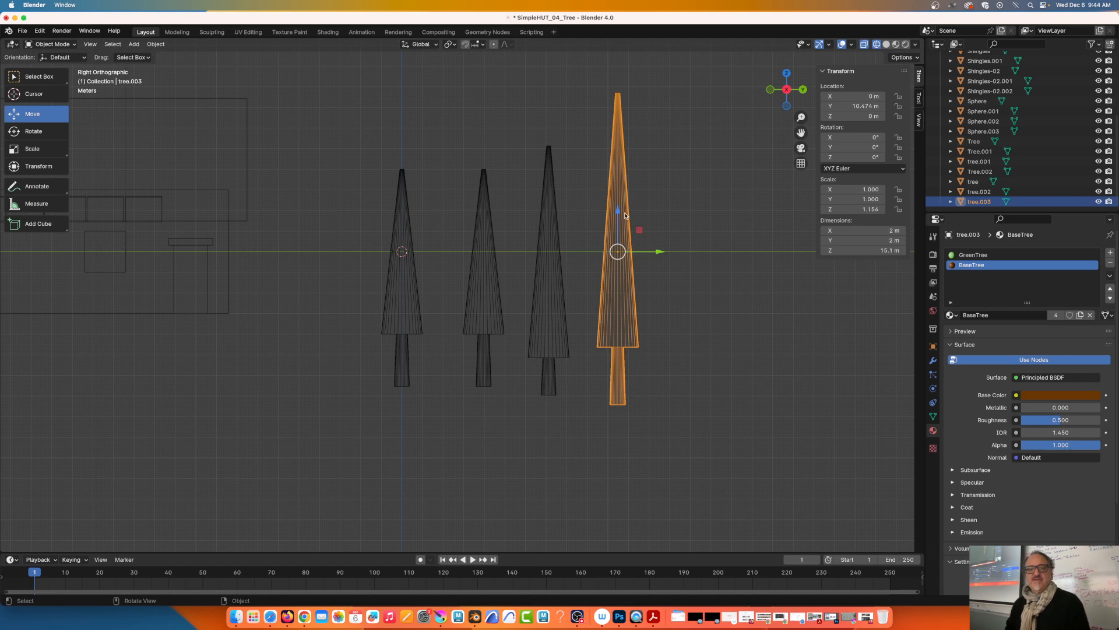
pyautogui.moveTo(624, 215); pyautogui.dragTo(601, 184)
pyautogui.click(553, 187)
pyautogui.moveTo(548, 209); pyautogui.dragTo(548, 188)
pyautogui.click(493, 227)
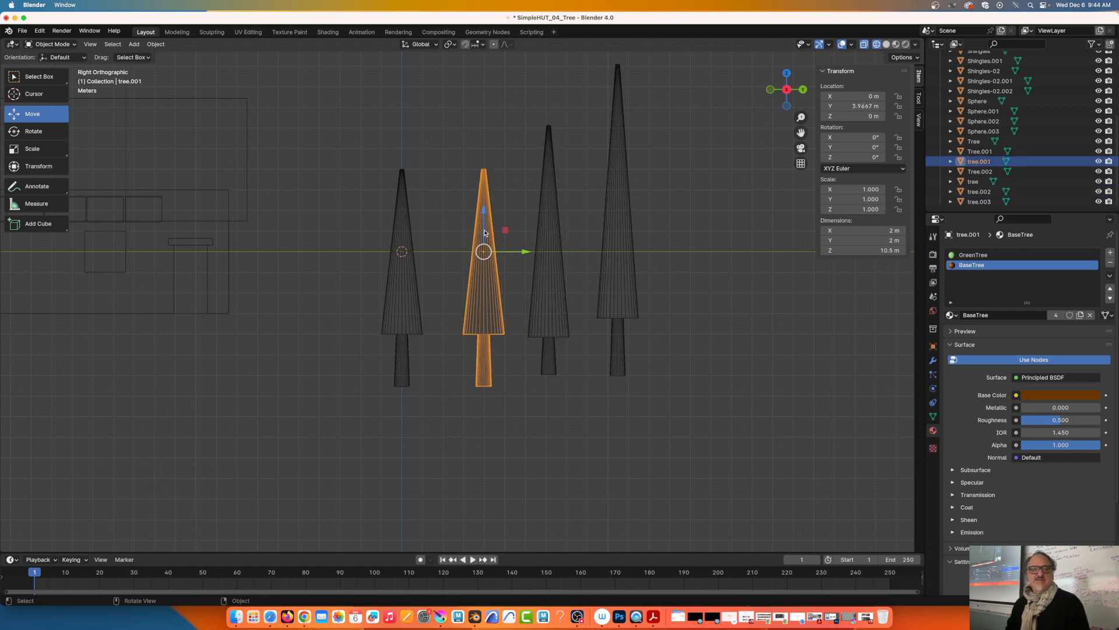
pyautogui.moveTo(484, 232); pyautogui.dragTo(484, 222)
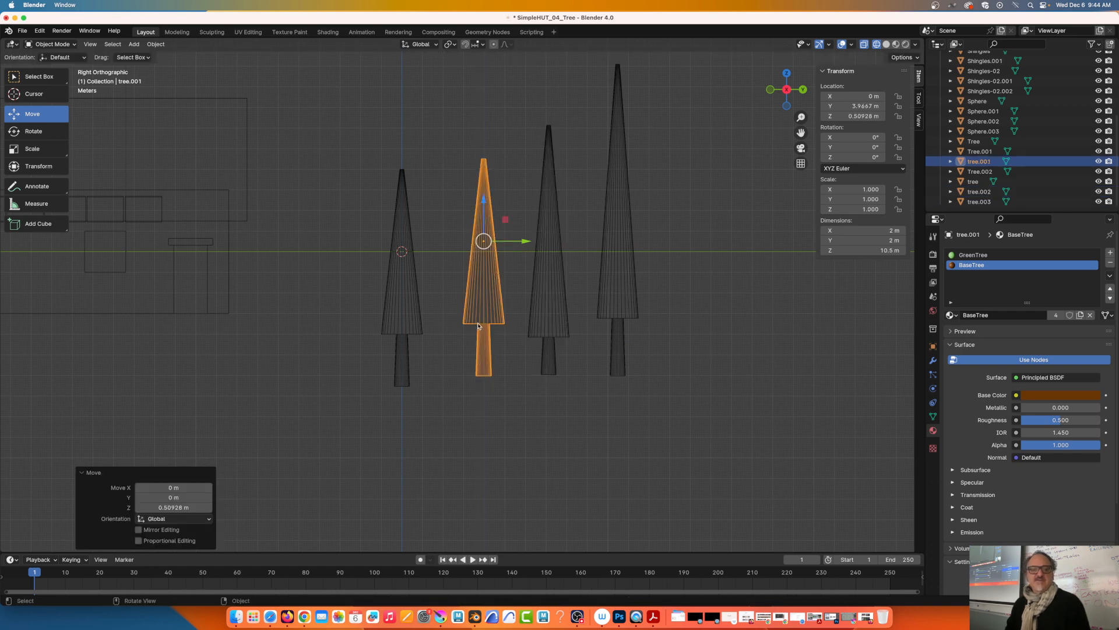
# Step: Raise the second tree's tip vertices about 3.56 m along Z in Edit Mode
pyautogui.click(409, 285)
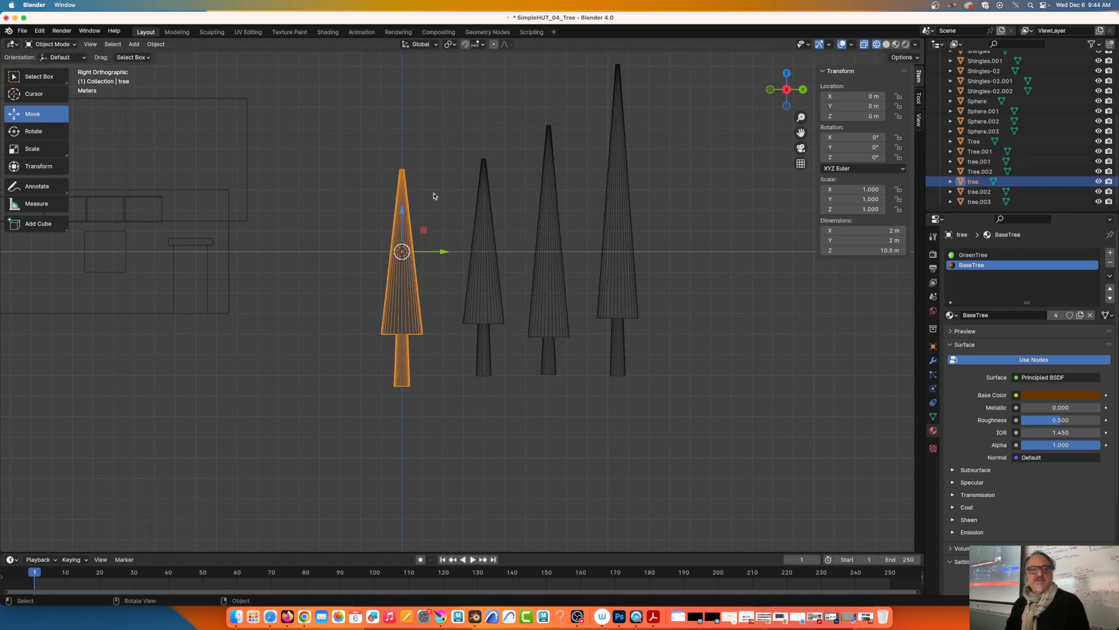
pyautogui.click(480, 205)
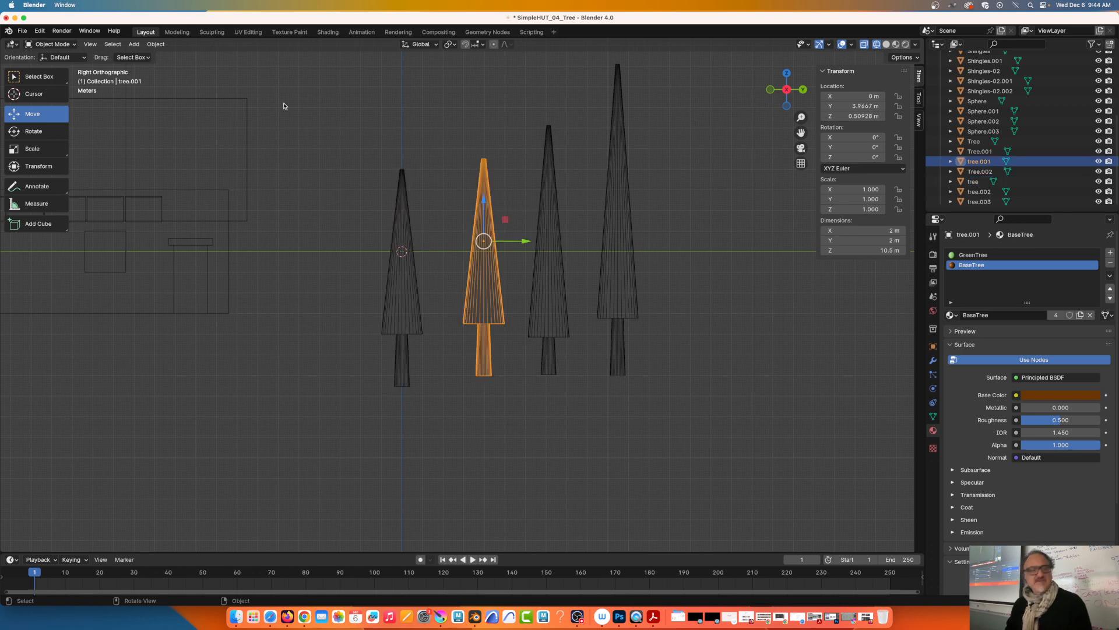
pyautogui.click(64, 46)
pyautogui.click(47, 70)
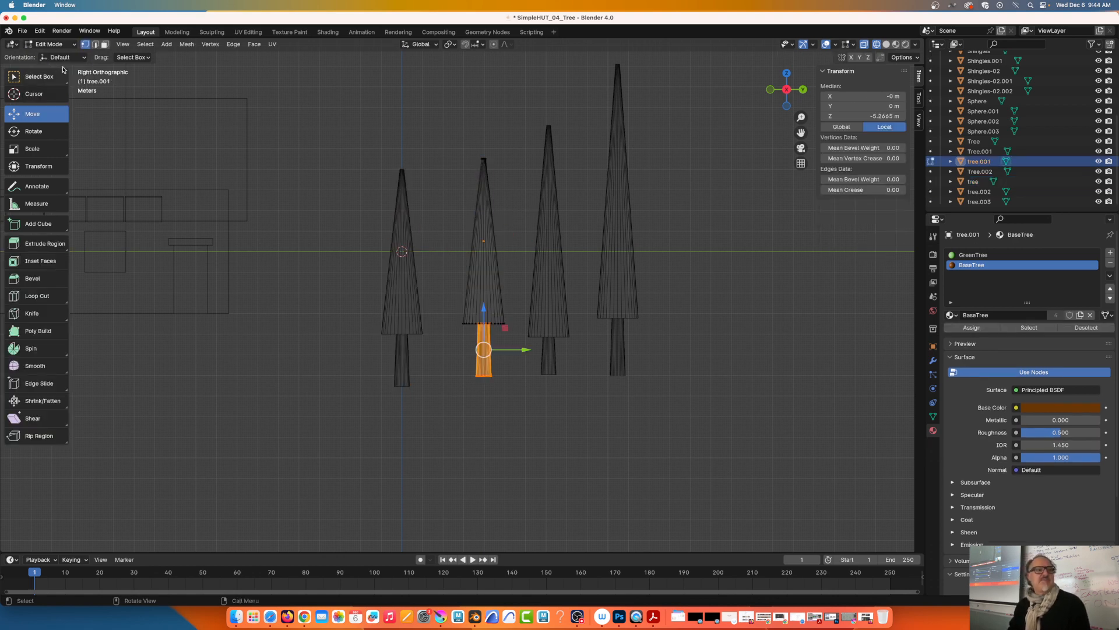
pyautogui.moveTo(449, 133); pyautogui.dragTo(498, 170)
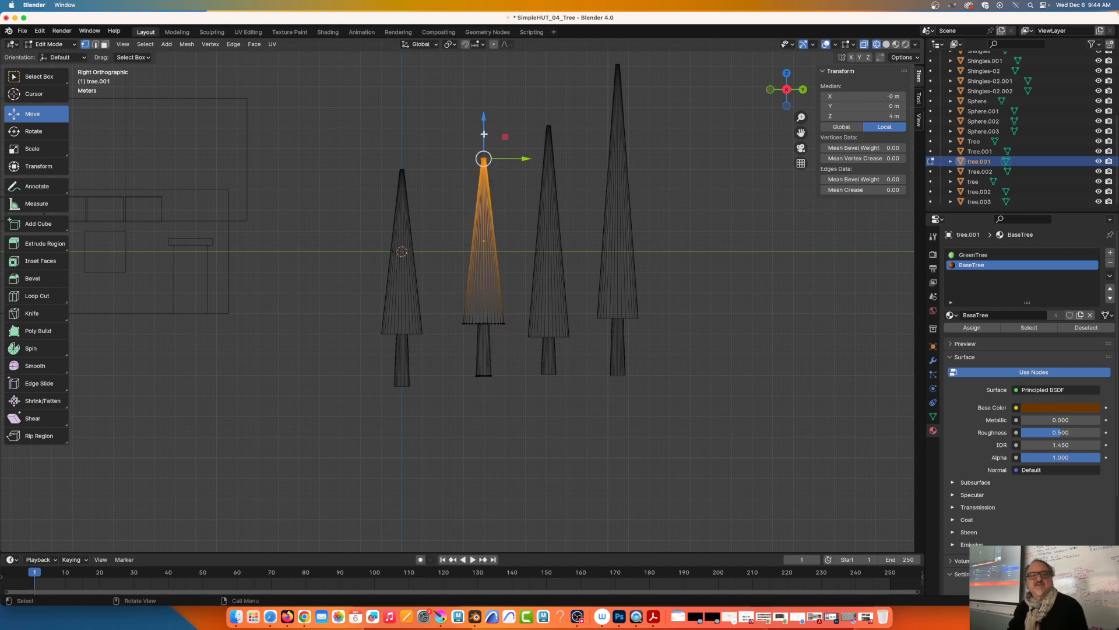
pyautogui.moveTo(483, 125); pyautogui.dragTo(478, 49)
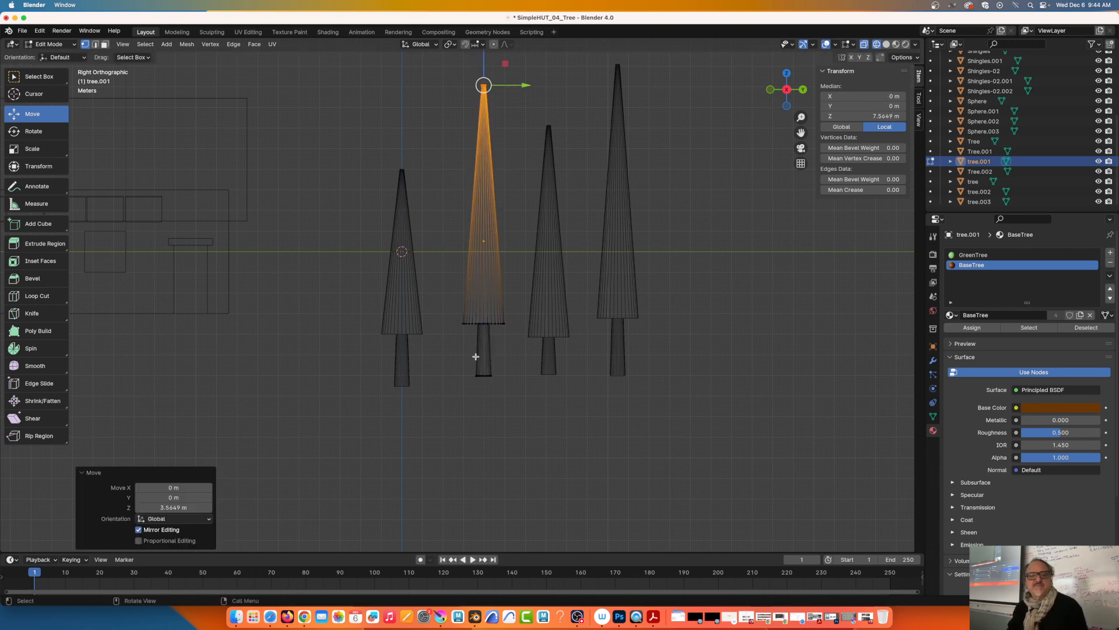
# Step: Narrow the base of the second tree's trunk by scaling its bottom vertices to about 0.8
pyautogui.moveTo(469, 359); pyautogui.dragTo(513, 392)
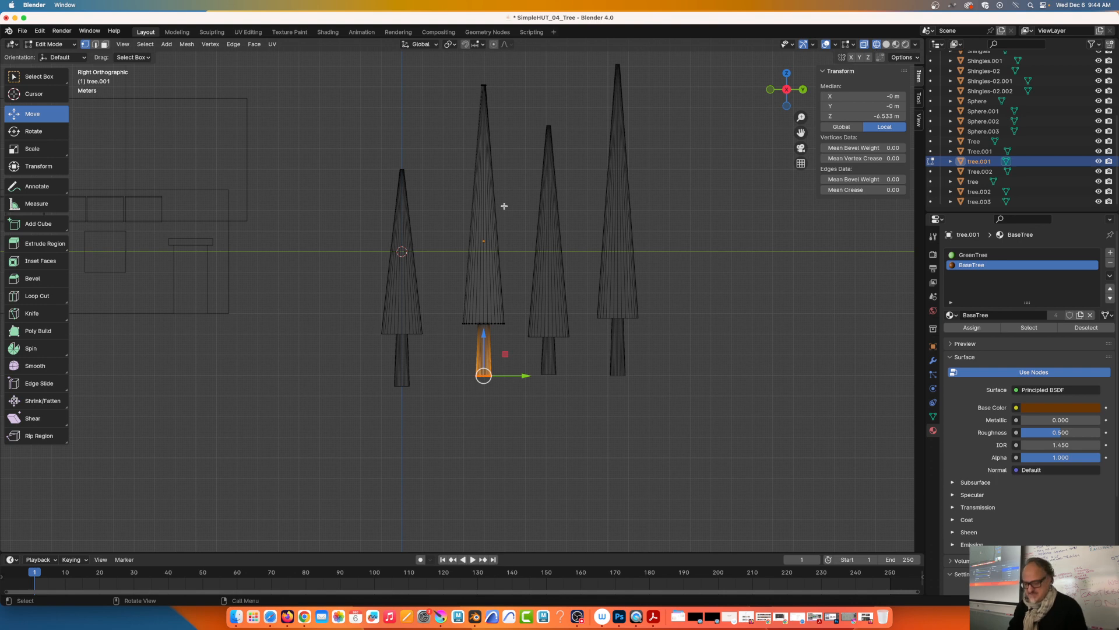
pyautogui.press('s')
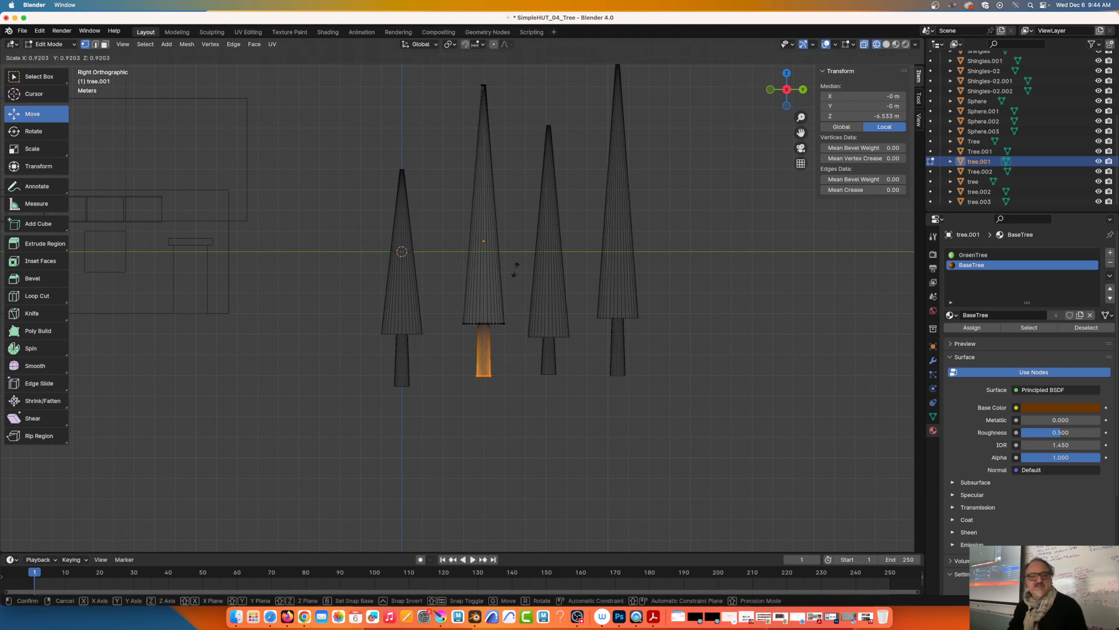
pyautogui.click(510, 279)
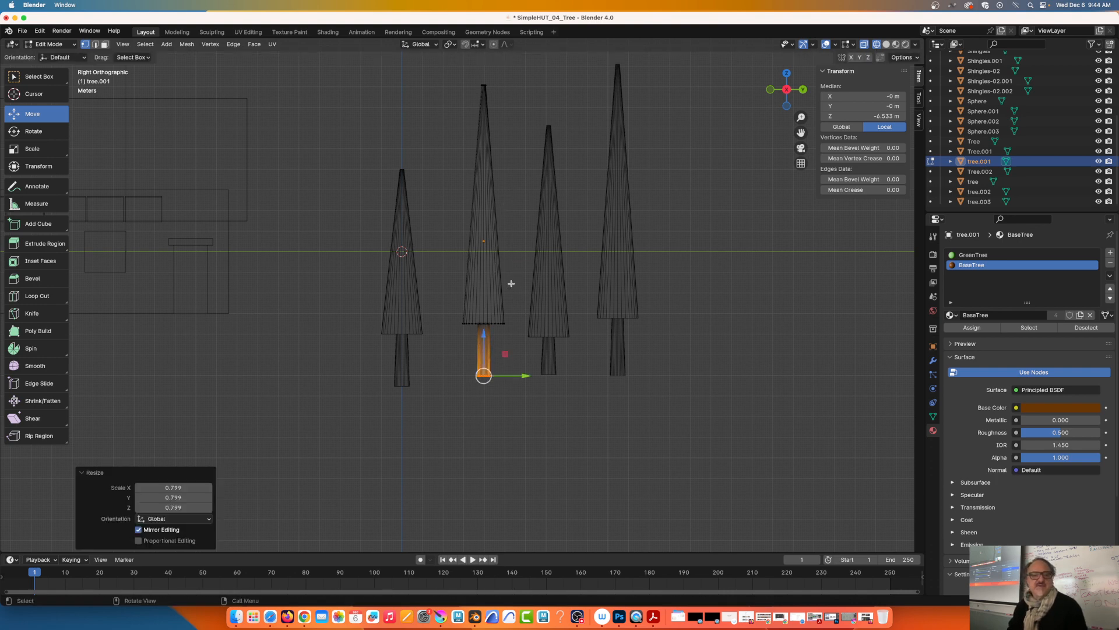
# Step: Lower the second tree's foliage base vertices along Z to shorten the exposed trunk, and return to Object Mode
pyautogui.moveTo(457, 295); pyautogui.dragTo(501, 327)
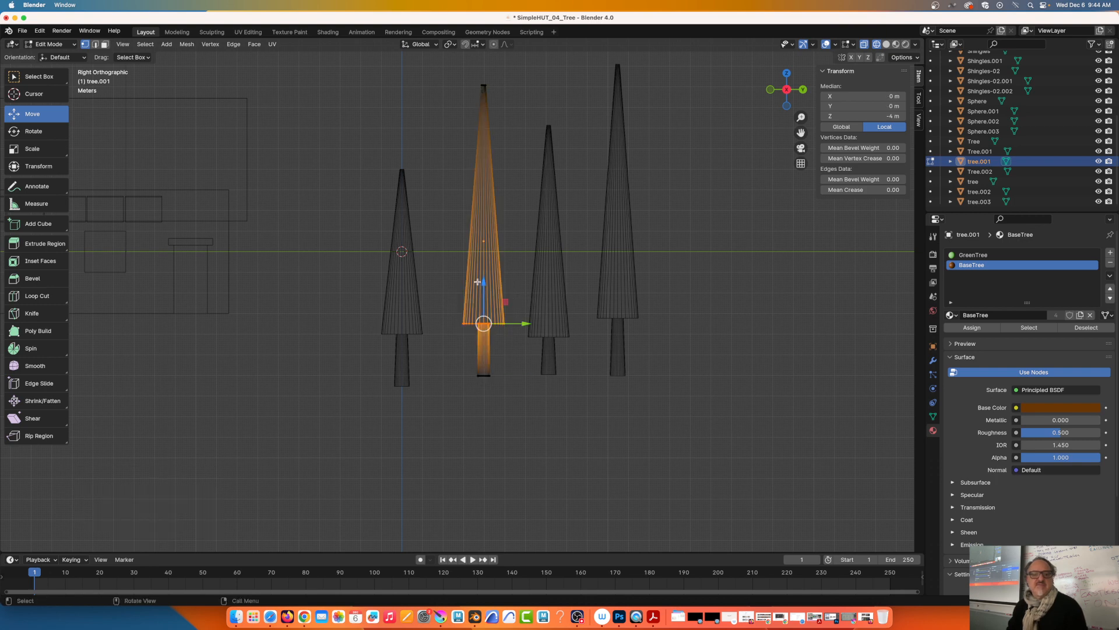
pyautogui.moveTo(483, 284); pyautogui.dragTo(481, 304)
pyautogui.press('Tab')
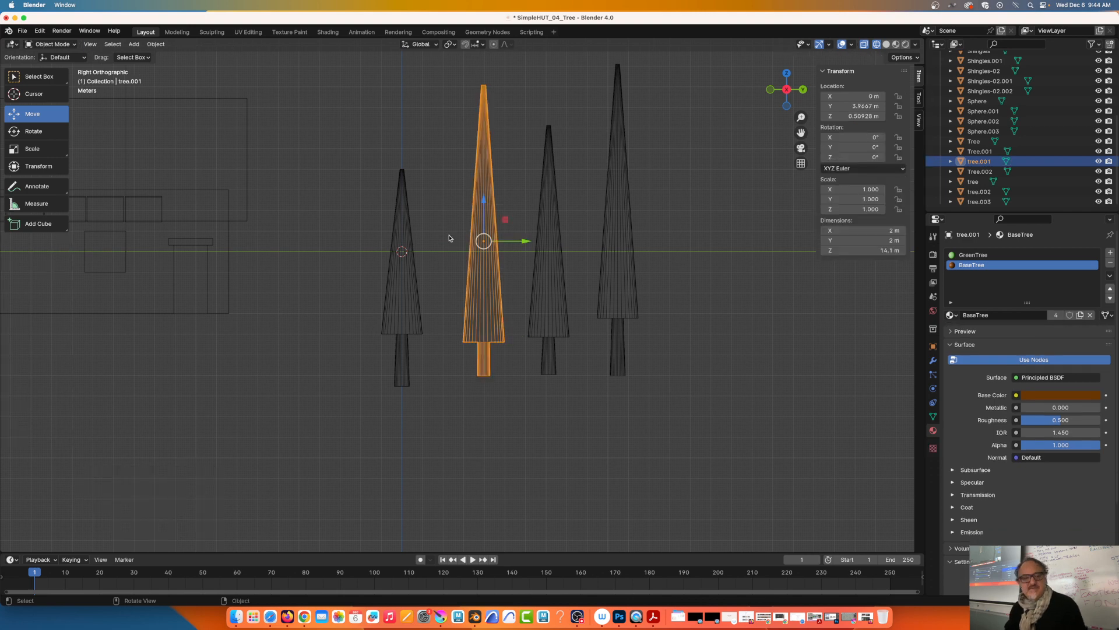
# Step: In material preview shading, raise the first tree to align its trunk base with the others and shift it about 0.15 m along Y
pyautogui.click(896, 44)
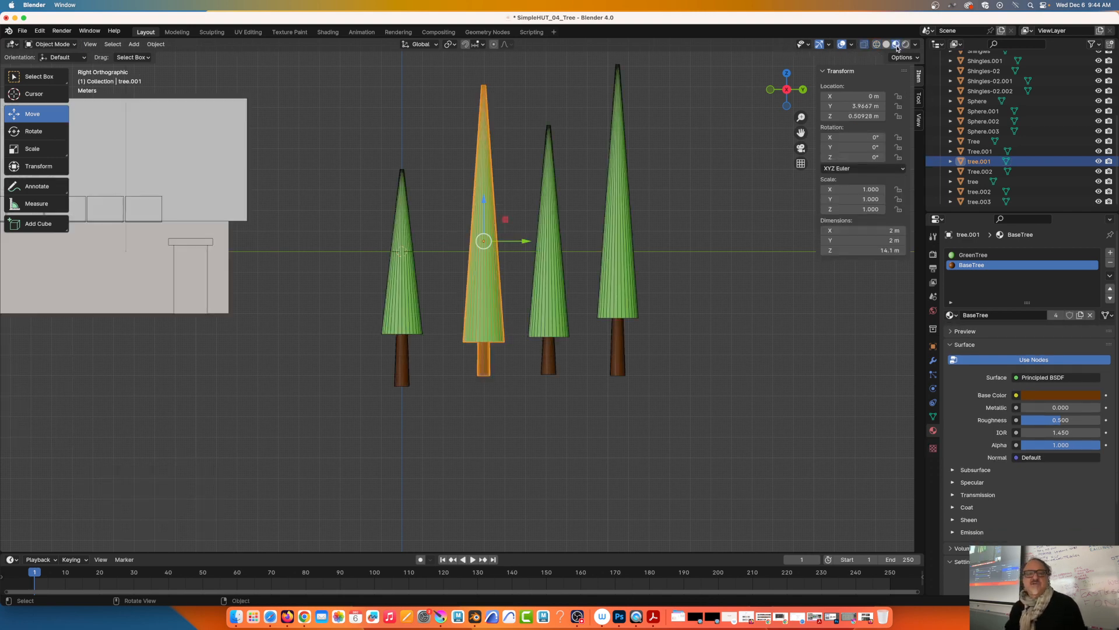
pyautogui.click(455, 103)
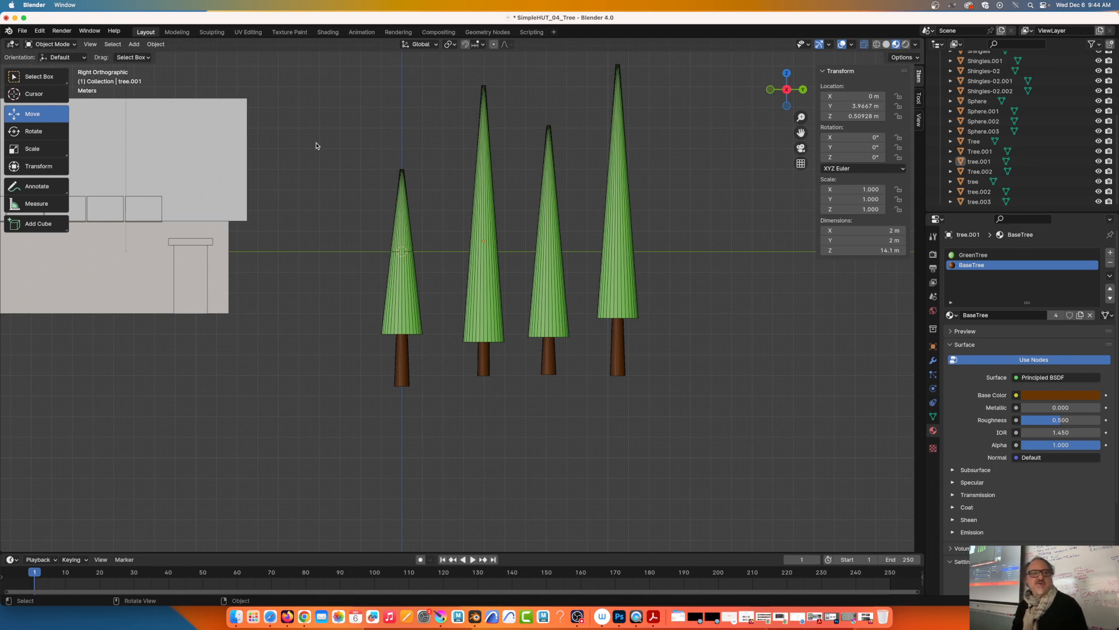
pyautogui.moveTo(330, 135); pyautogui.dragTo(434, 408)
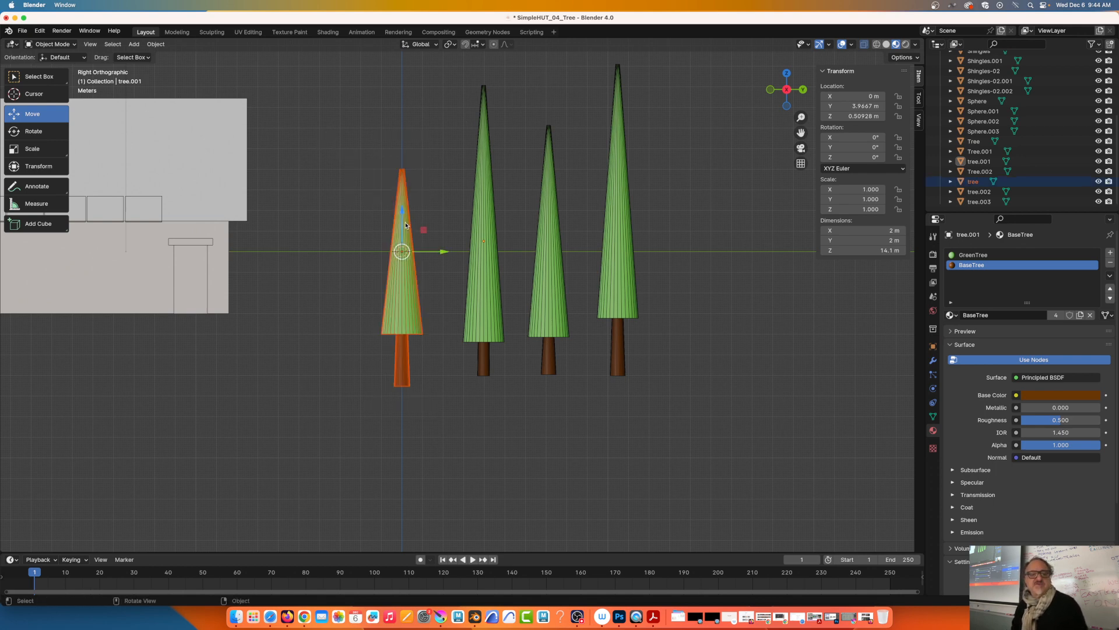
pyautogui.moveTo(406, 226); pyautogui.dragTo(445, 241)
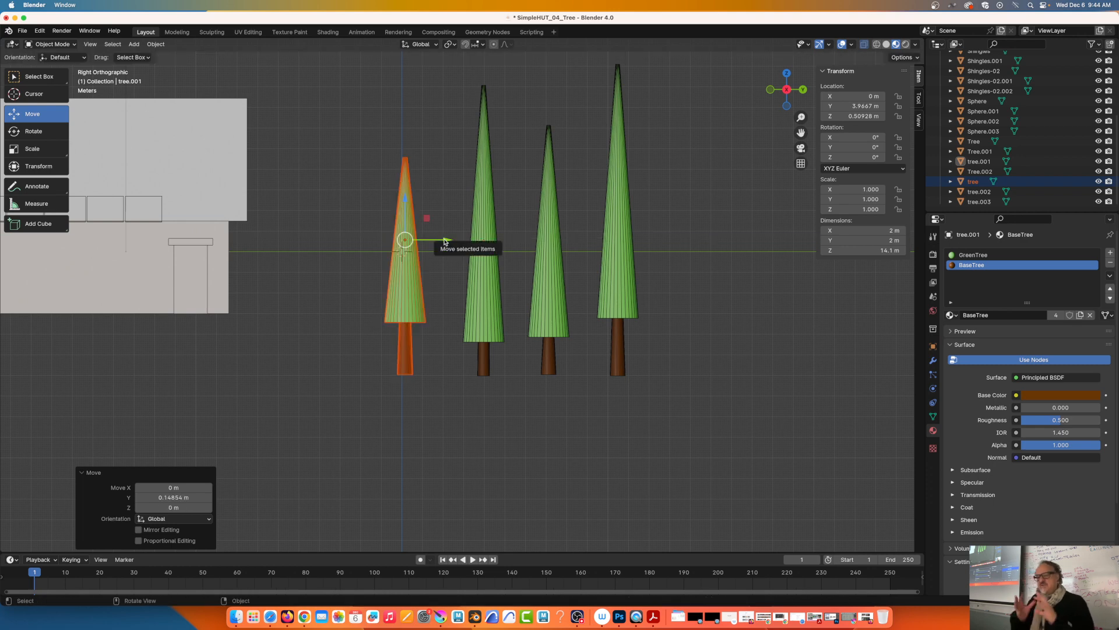